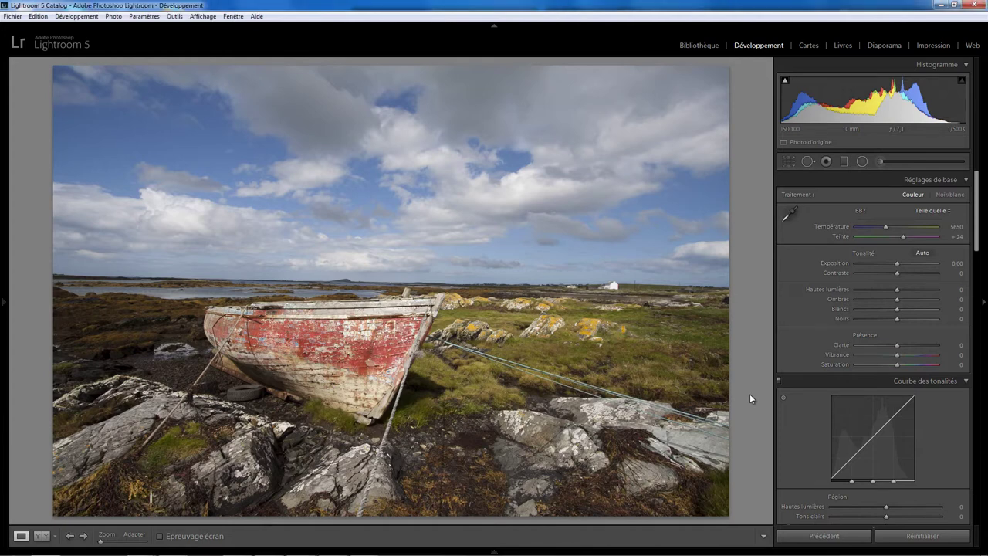
# Straighten the boat photo's horizon by about 1.15° and apply the crop.
pyautogui.press('Right')
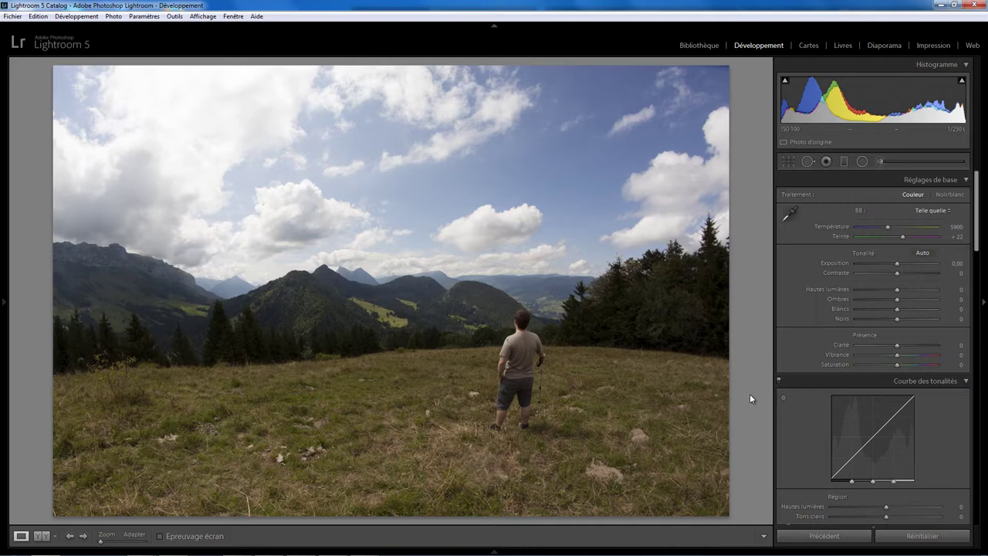
pyautogui.press('Left')
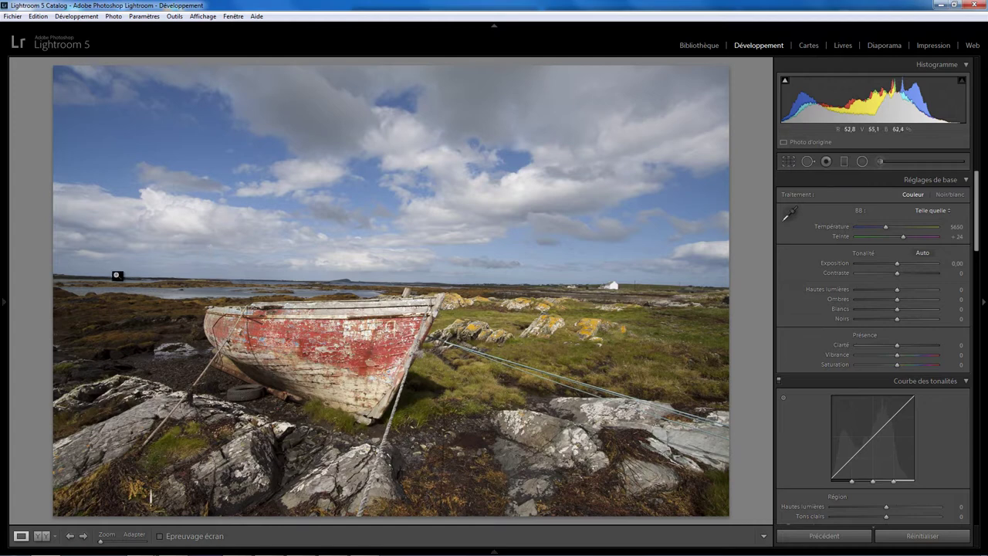
pyautogui.click(788, 162)
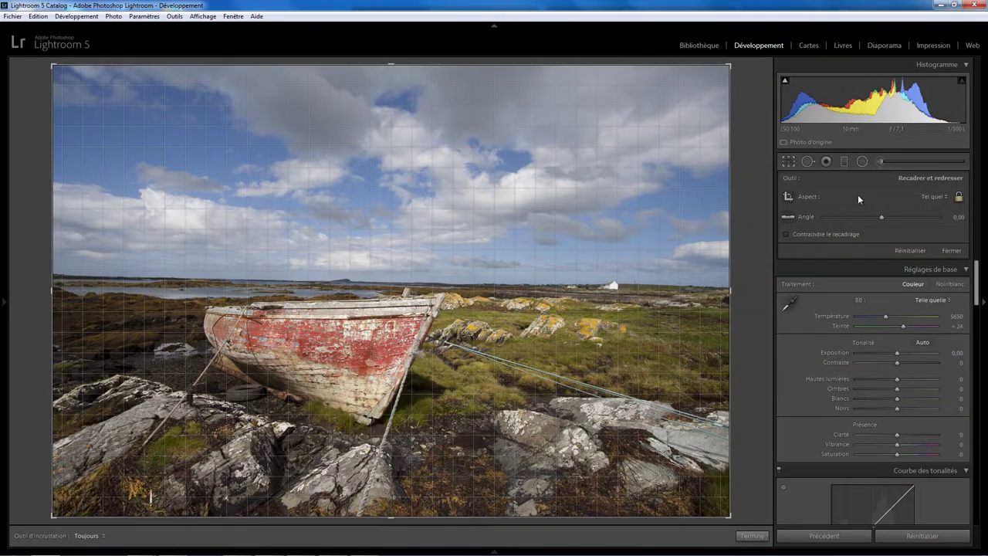
pyautogui.click(789, 217)
pyautogui.moveTo(473, 285); pyautogui.dragTo(65, 277)
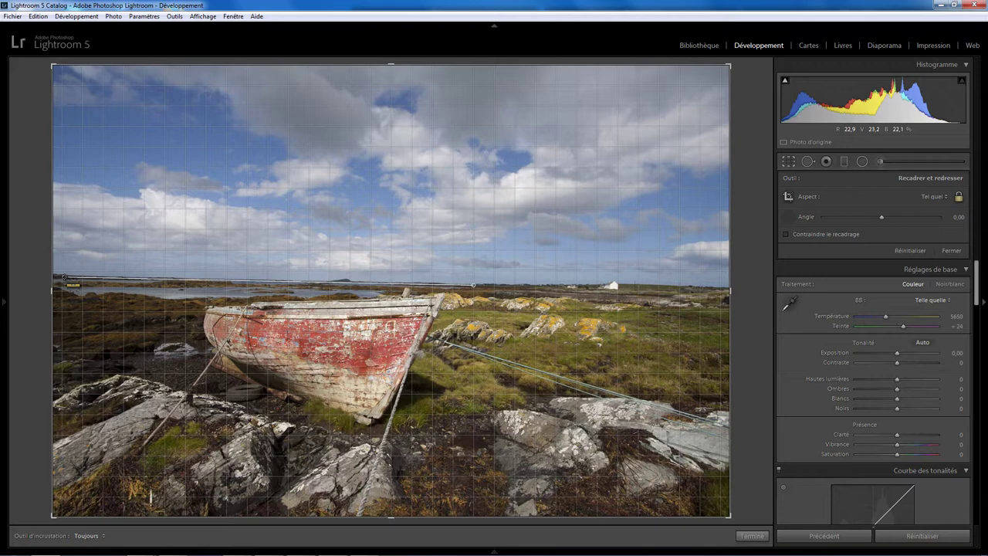
pyautogui.moveTo(65, 277); pyautogui.dragTo(65, 276)
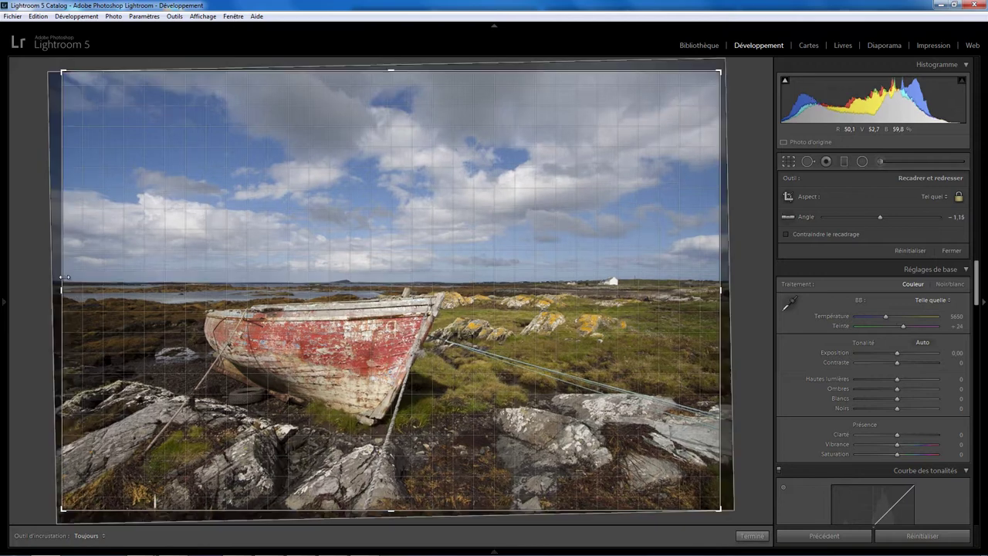
pyautogui.click(751, 536)
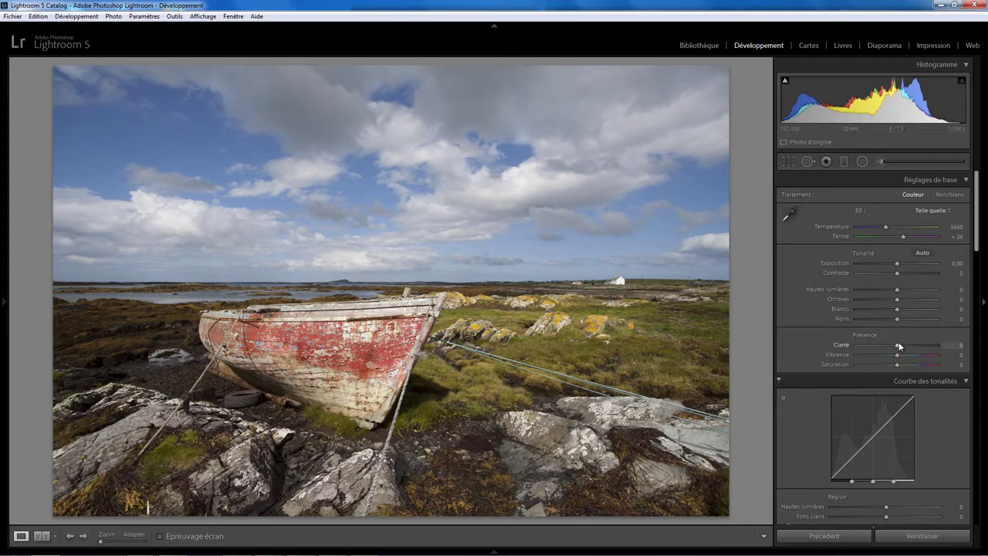
# After trying and resetting global clarity, add a horizon-up graduated filter with clarity 100.
pyautogui.moveTo(897, 345); pyautogui.dragTo(946, 351)
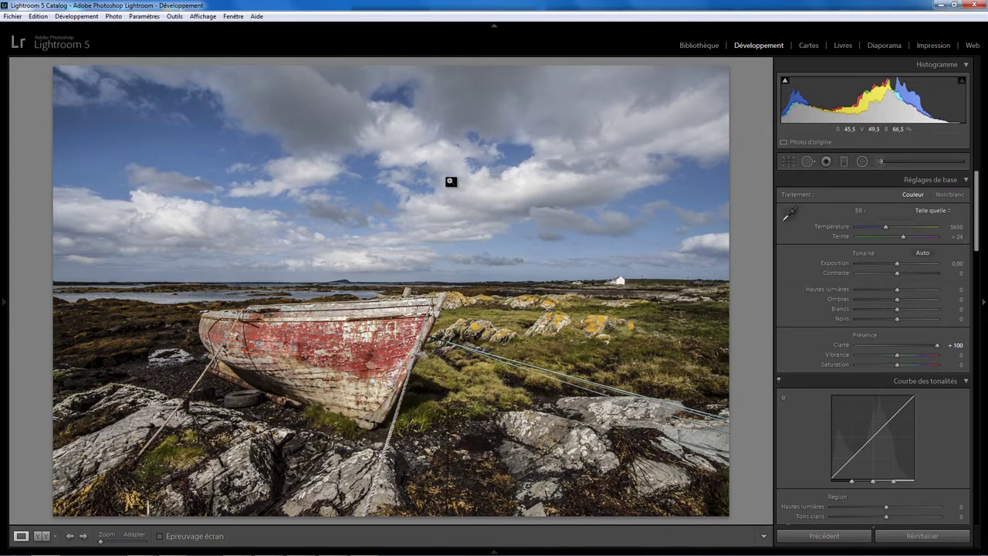
pyautogui.doubleClick(935, 343)
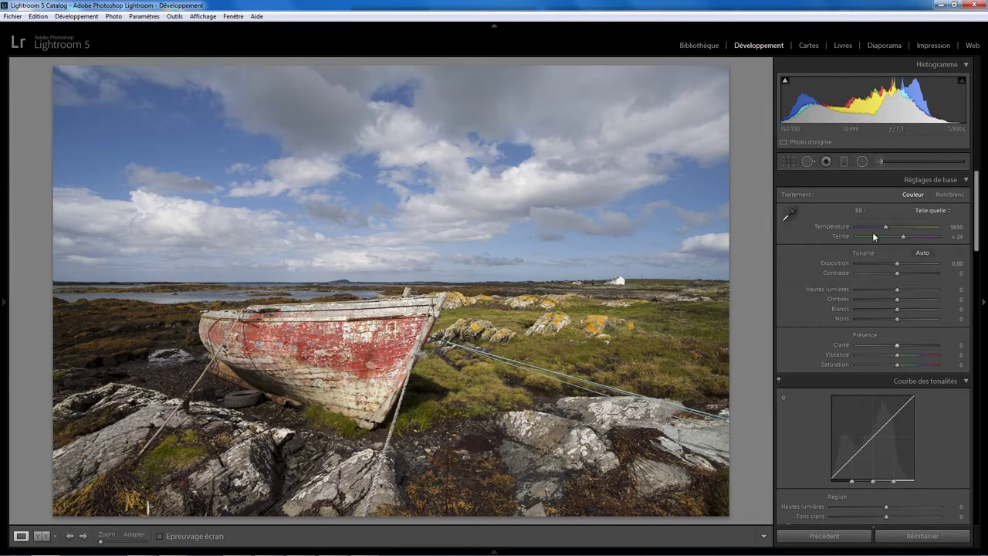
pyautogui.click(845, 161)
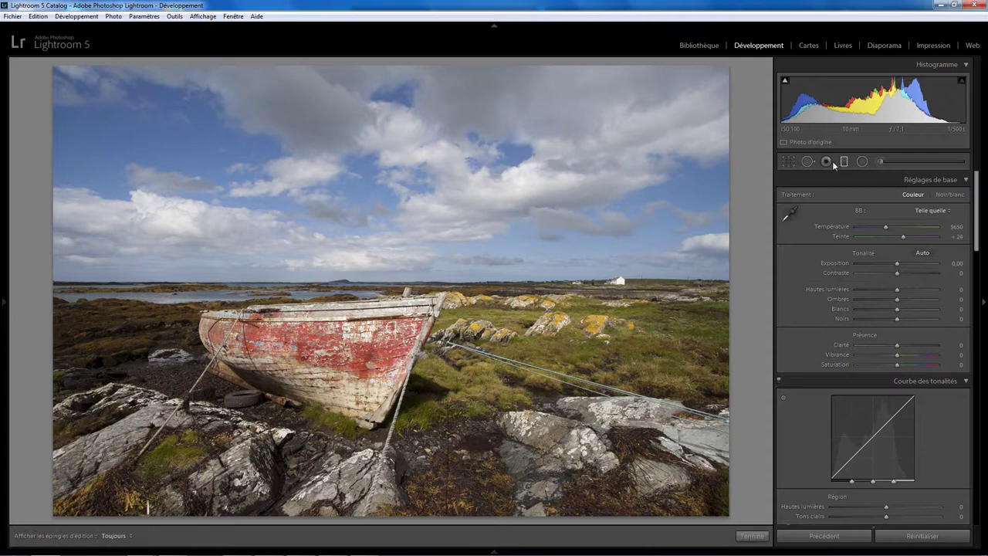
pyautogui.moveTo(370, 271); pyautogui.dragTo(368, 284)
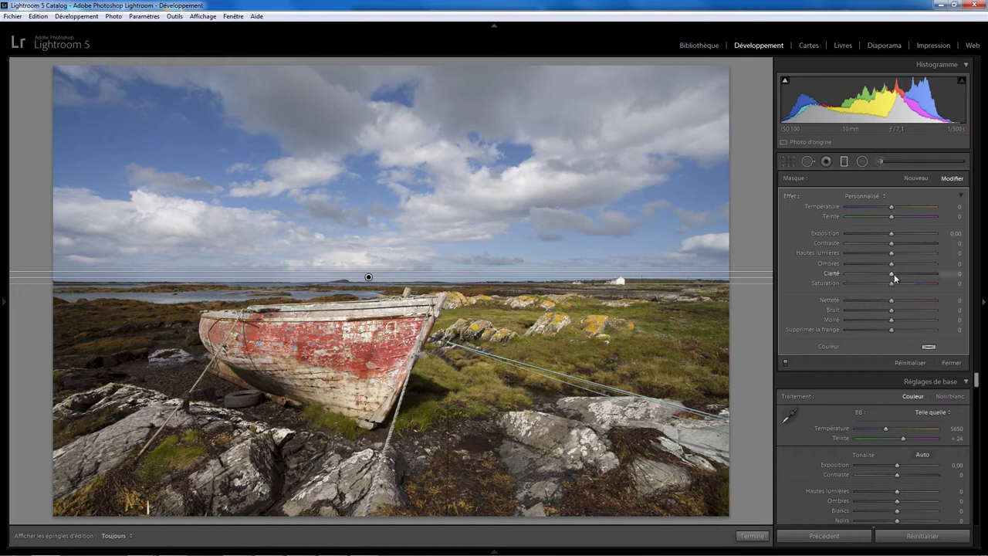
pyautogui.moveTo(894, 274); pyautogui.dragTo(919, 274)
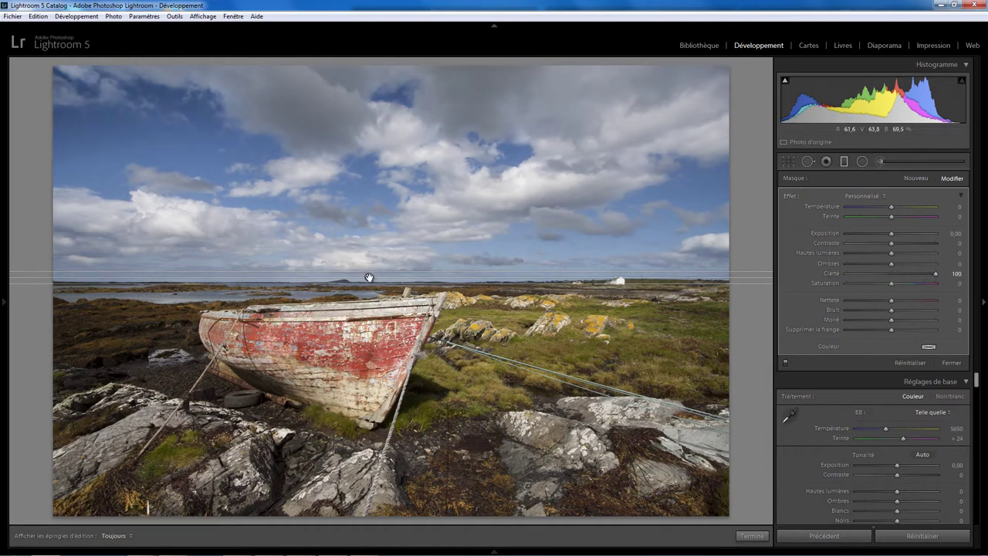
pyautogui.moveTo(370, 274); pyautogui.dragTo(371, 270)
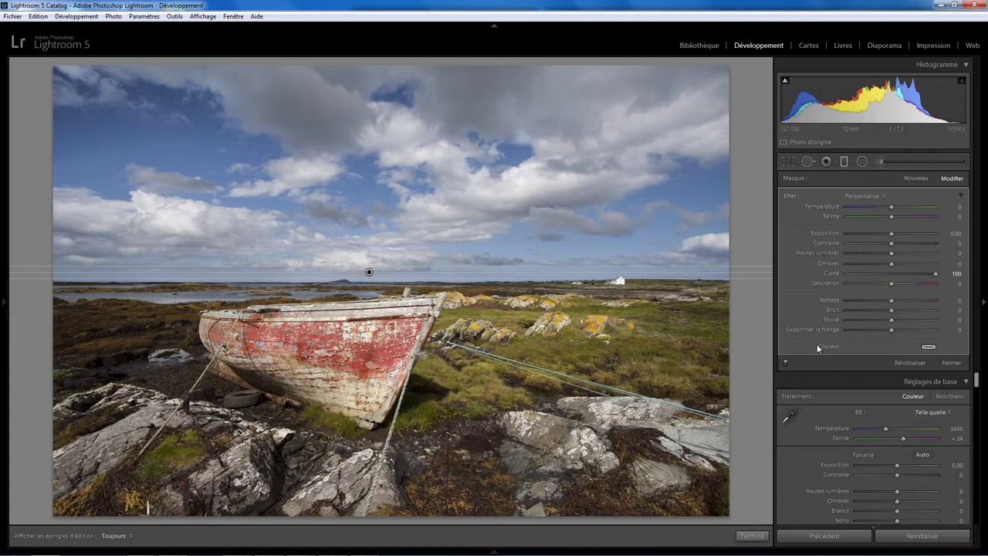
pyautogui.click(951, 363)
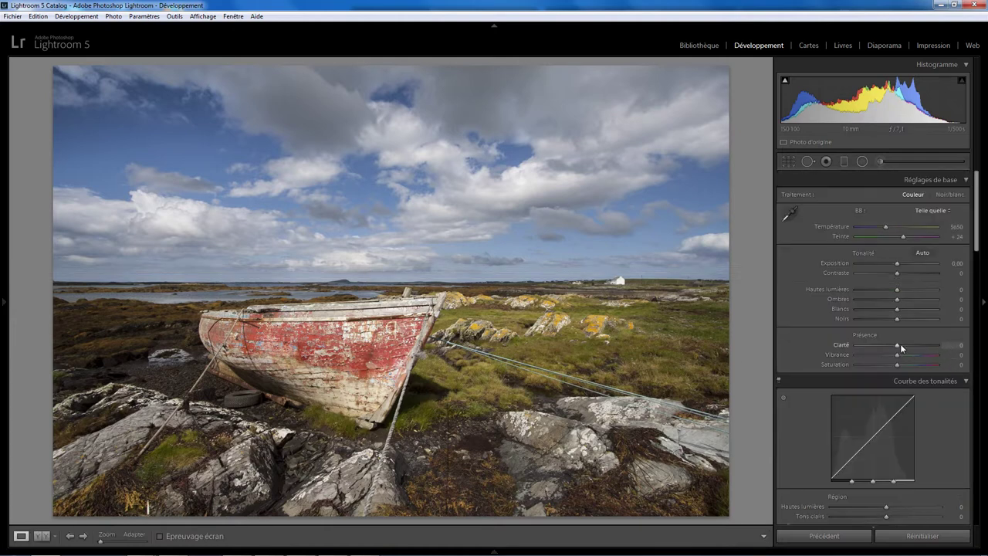
# Set overall clarity to +20, blue luminance to −17 and red saturation to +51.
pyautogui.moveTo(899, 344); pyautogui.dragTo(908, 344)
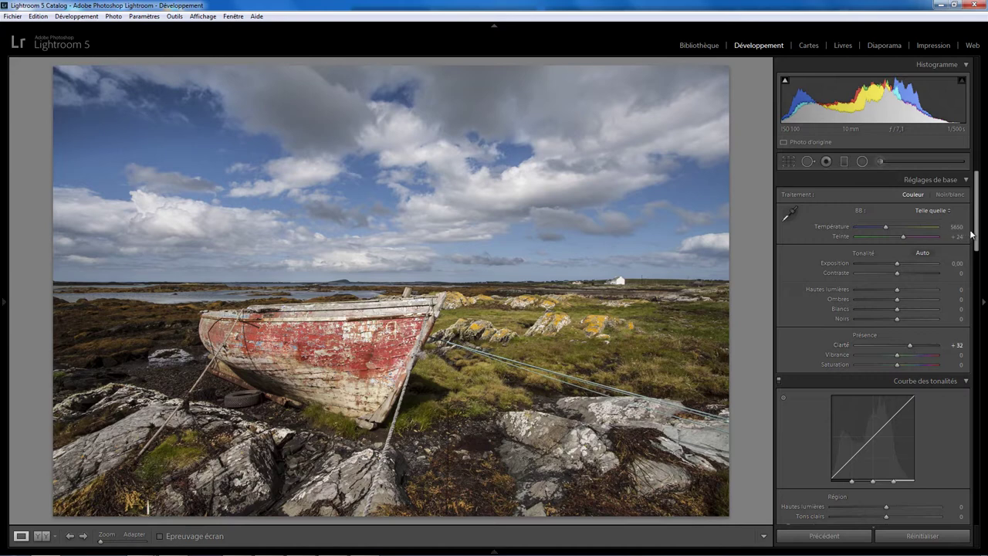
pyautogui.moveTo(977, 235); pyautogui.dragTo(977, 343)
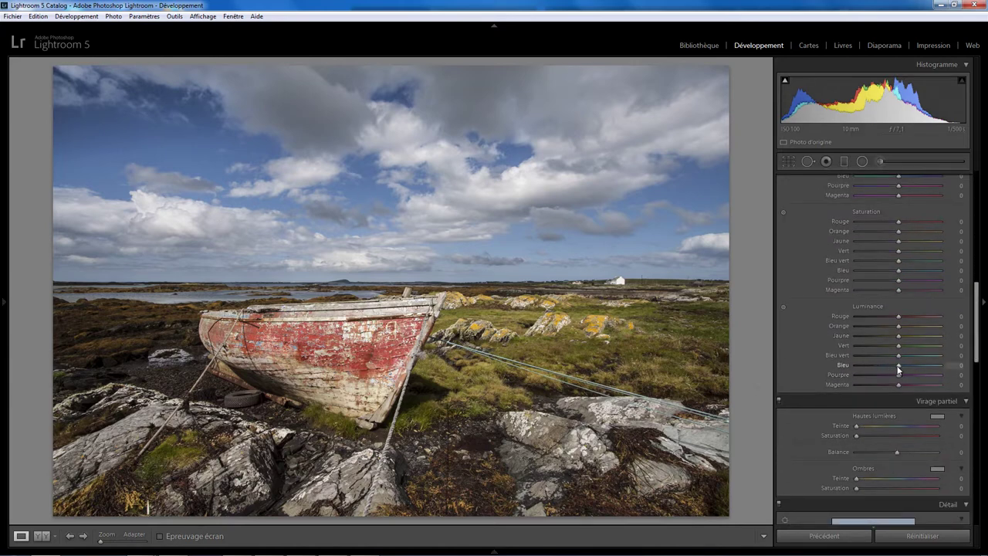
pyautogui.moveTo(897, 365); pyautogui.dragTo(890, 365)
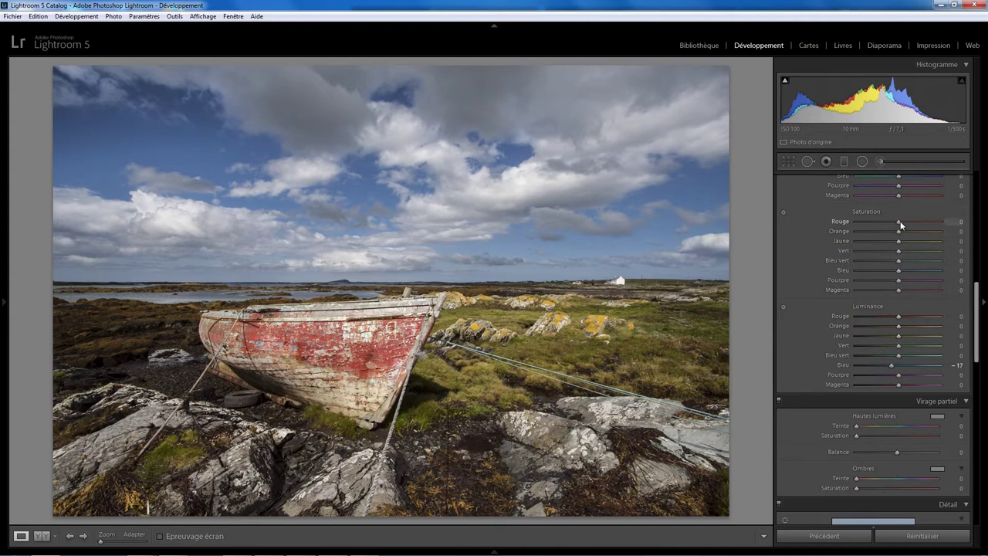
pyautogui.moveTo(899, 221)
pyautogui.mouseDown()
pyautogui.moveTo(926, 222)
pyautogui.moveTo(849, 232)
pyautogui.mouseUp()
pyautogui.moveTo(928, 233); pyautogui.dragTo(952, 234)
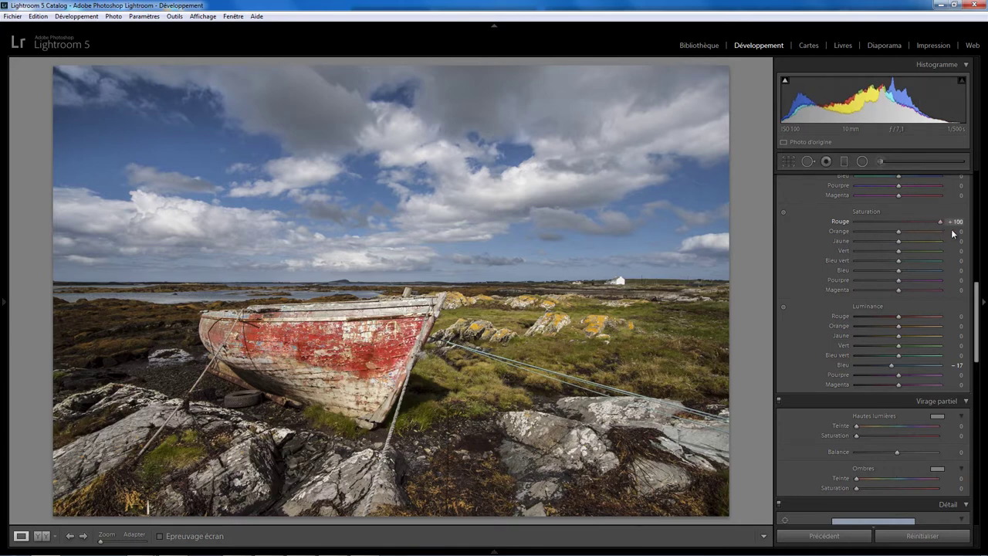
pyautogui.moveTo(873, 228); pyautogui.dragTo(915, 223)
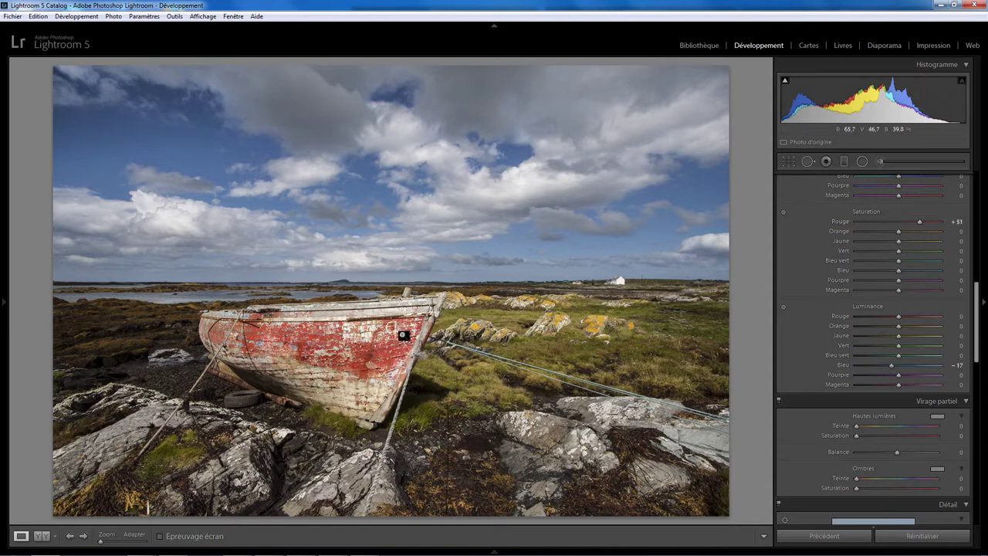
pyautogui.moveTo(977, 334); pyautogui.dragTo(977, 222)
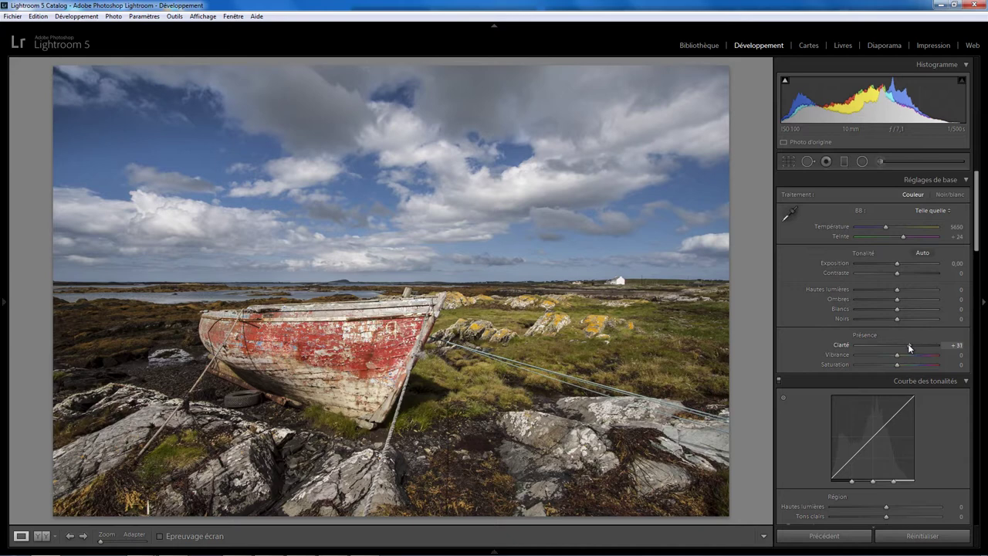
pyautogui.moveTo(909, 347); pyautogui.dragTo(906, 347)
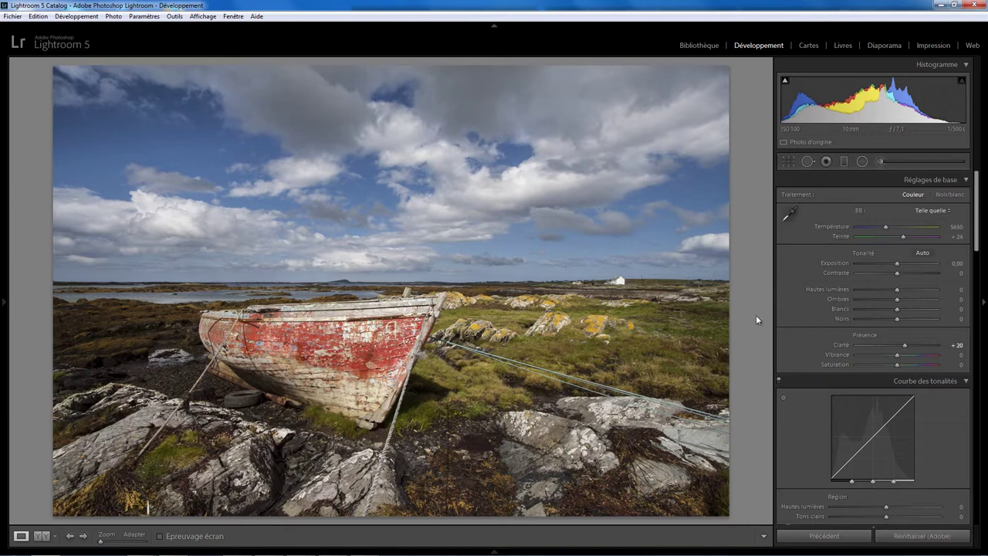
pyautogui.press('\\')
pyautogui.press('\\')
pyautogui.press('\\')
pyautogui.press('\\')
pyautogui.press('\\')
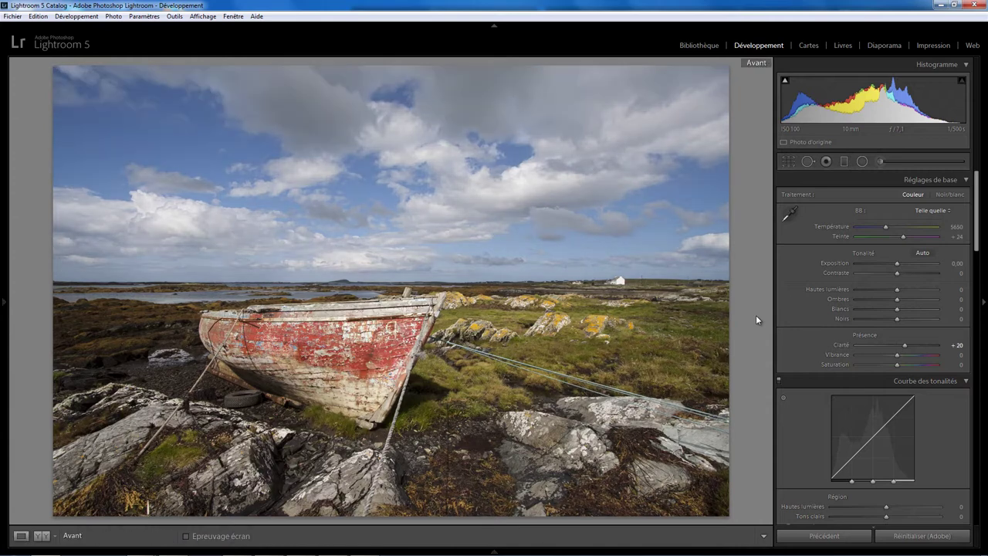
pyautogui.press('\\')
pyautogui.press('\\')
pyautogui.press('\\')
pyautogui.press('\\')
pyautogui.press('\\')
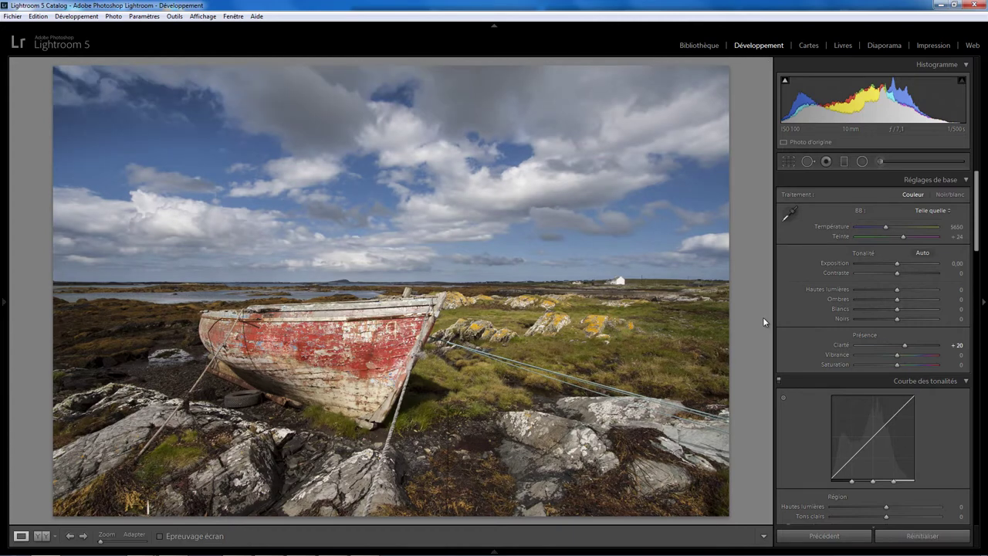
pyautogui.press('Right')
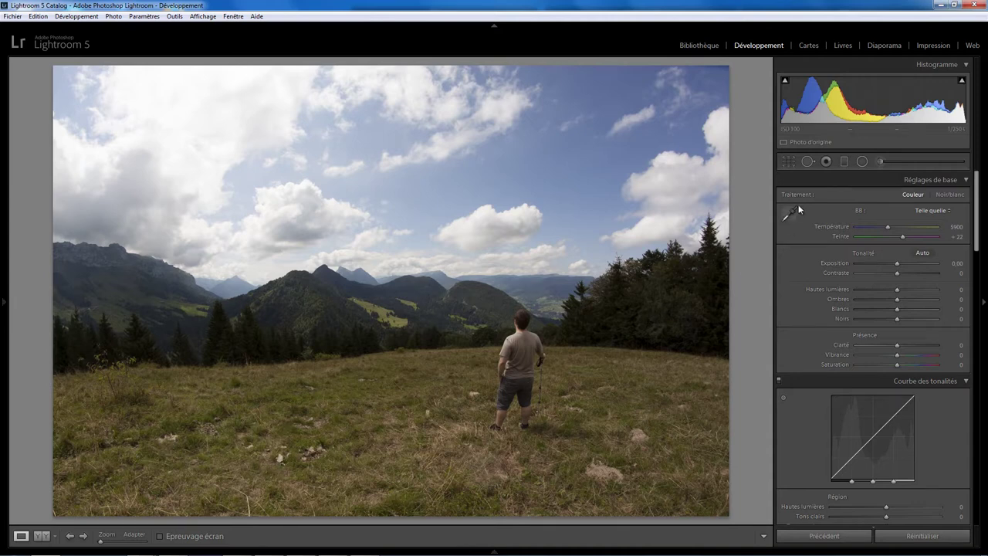
# Heal a lower-left grass spot and a rock, sampling sources from cleaner grass.
pyautogui.click(808, 161)
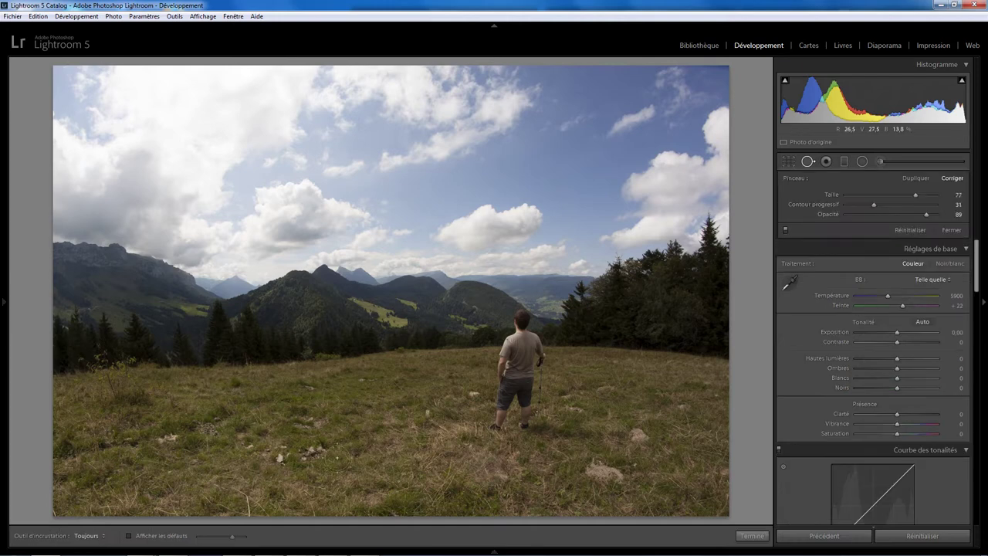
pyautogui.scroll(-1, 164, 421)
pyautogui.click(168, 438)
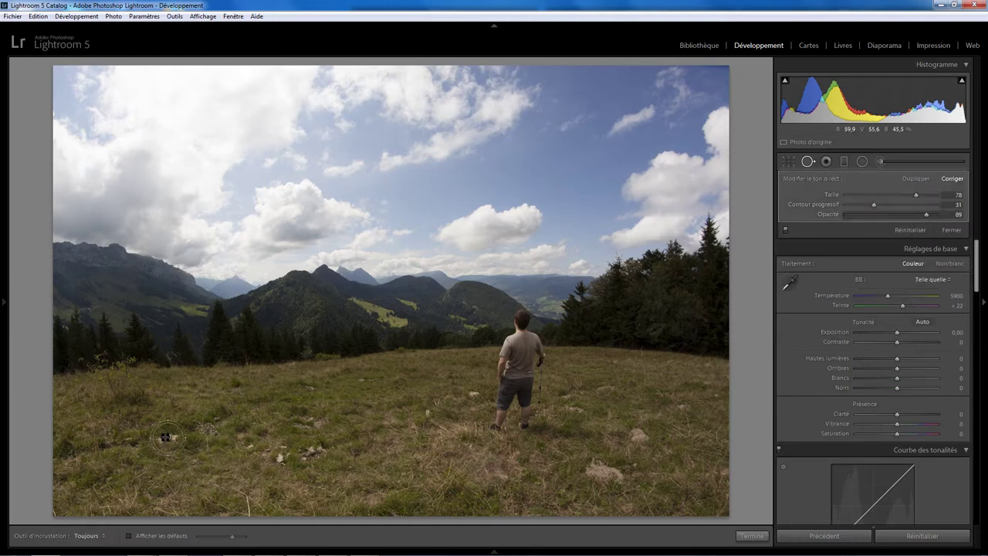
pyautogui.moveTo(315, 407); pyautogui.dragTo(240, 423)
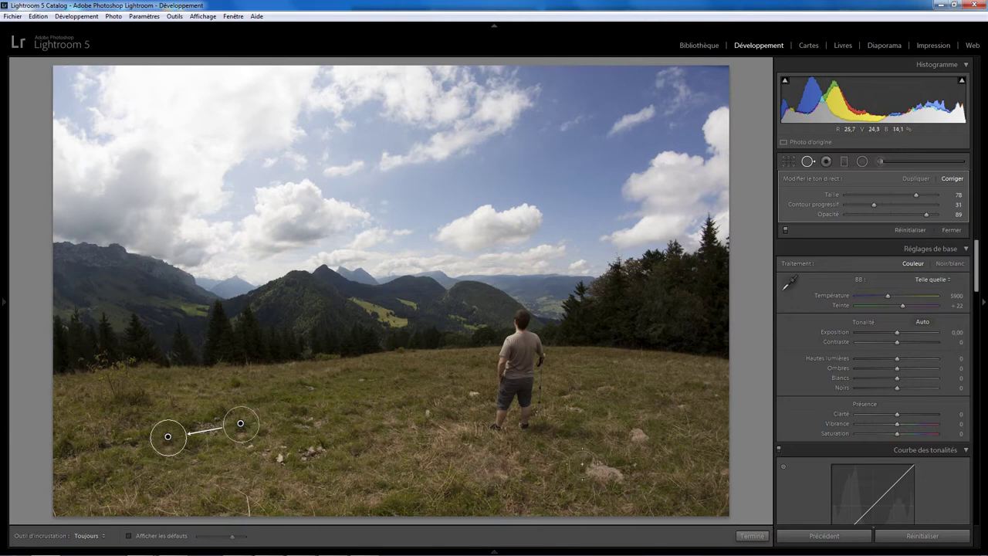
pyautogui.moveTo(582, 464)
pyautogui.mouseDown()
pyautogui.moveTo(629, 470)
pyautogui.moveTo(578, 467)
pyautogui.moveTo(598, 484)
pyautogui.mouseUp()
pyautogui.moveTo(566, 428)
pyautogui.mouseDown()
pyautogui.moveTo(577, 426)
pyautogui.moveTo(504, 484)
pyautogui.moveTo(432, 376)
pyautogui.mouseUp()
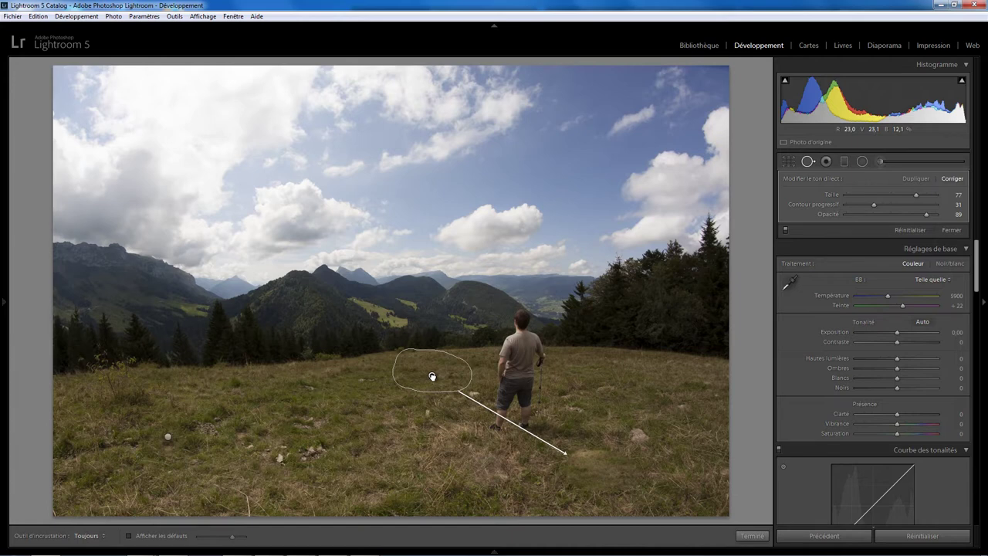
pyautogui.moveTo(433, 376); pyautogui.dragTo(484, 486)
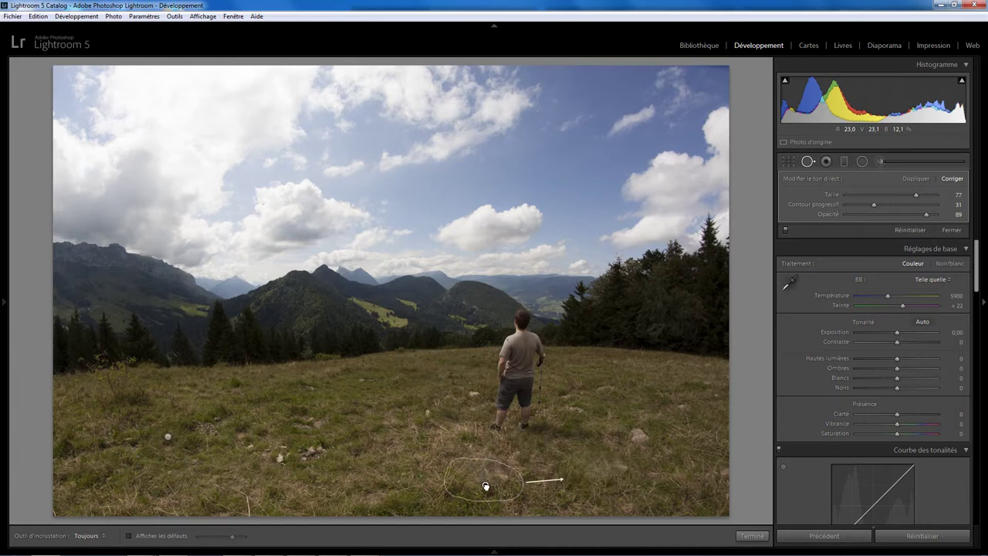
pyautogui.moveTo(485, 486); pyautogui.dragTo(486, 480)
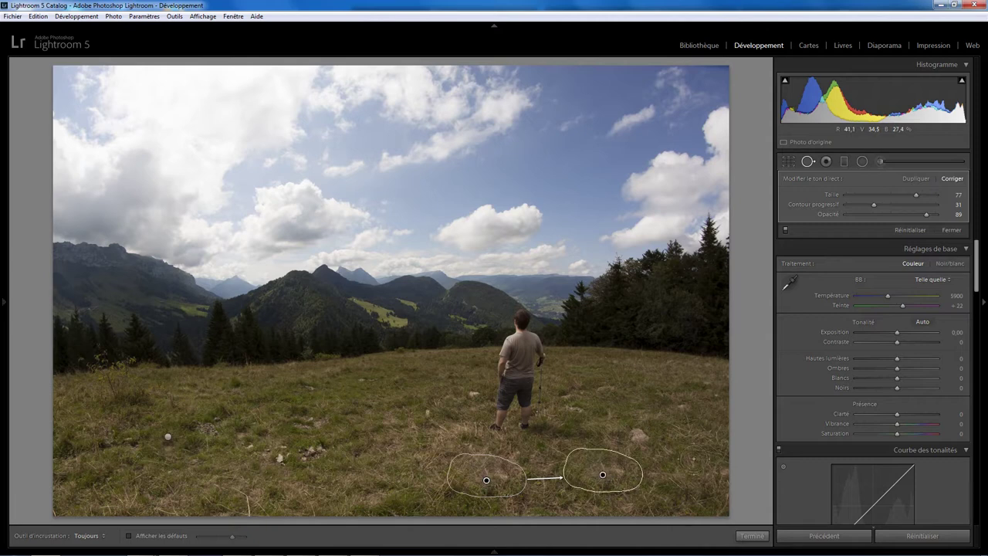
# Heal spots right and left of the hiker and two lower-left rocks, then finish.
pyautogui.click(636, 437)
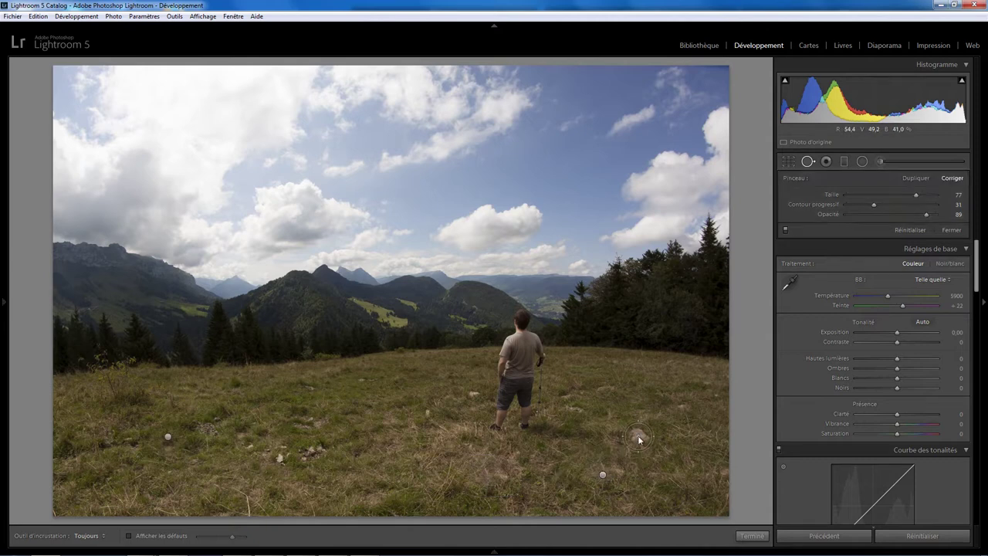
pyautogui.moveTo(673, 432); pyautogui.dragTo(688, 434)
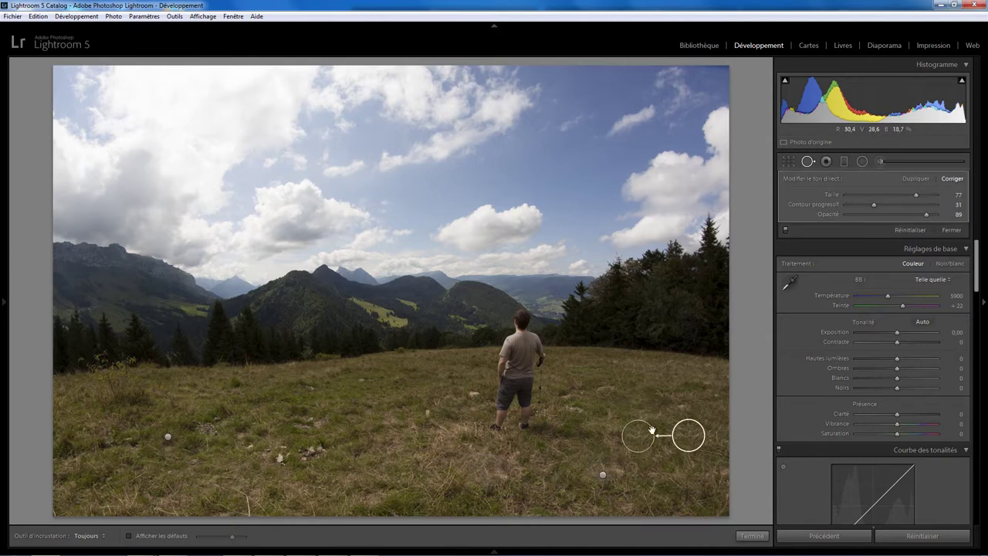
pyautogui.click(473, 394)
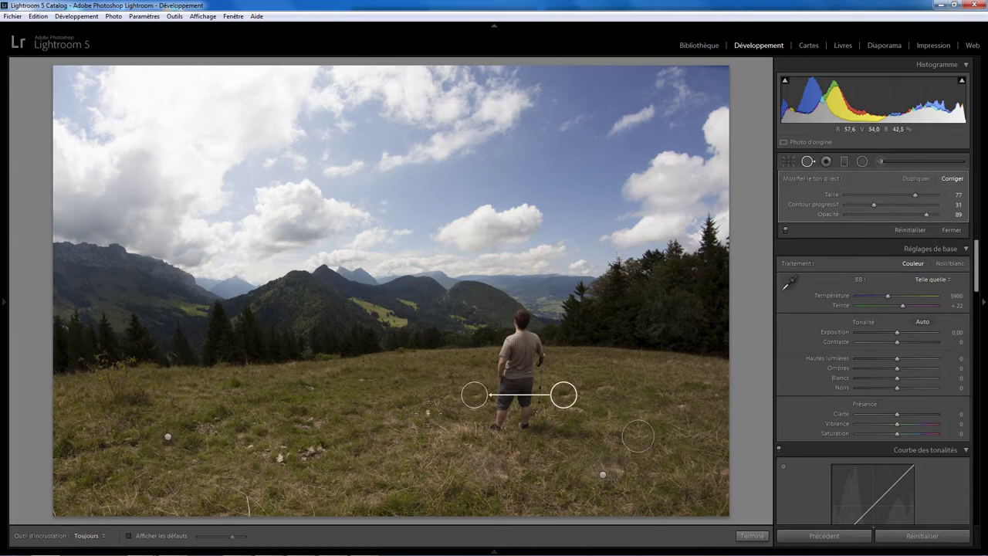
pyautogui.click(310, 451)
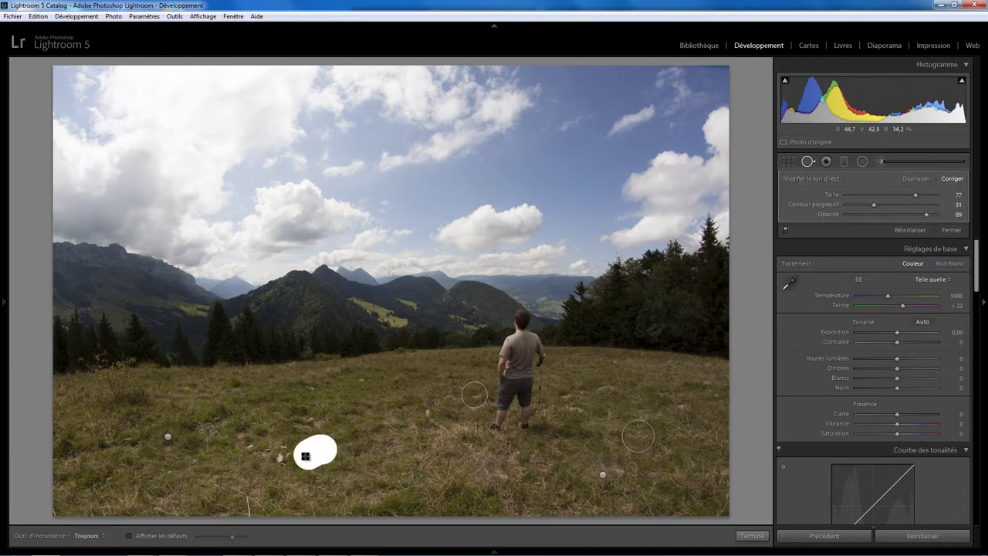
pyautogui.moveTo(309, 389); pyautogui.dragTo(391, 456)
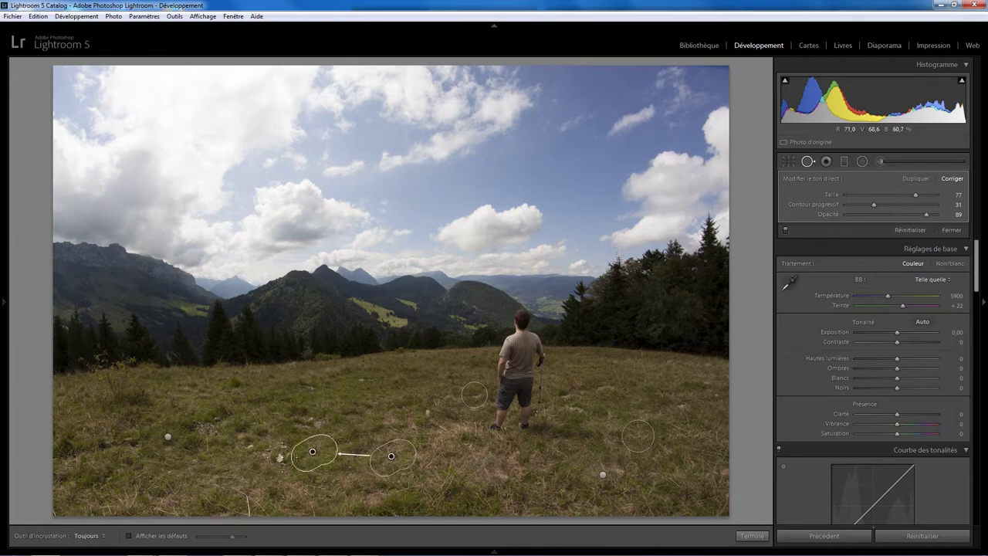
pyautogui.click(280, 457)
pyautogui.moveTo(239, 463); pyautogui.dragTo(369, 460)
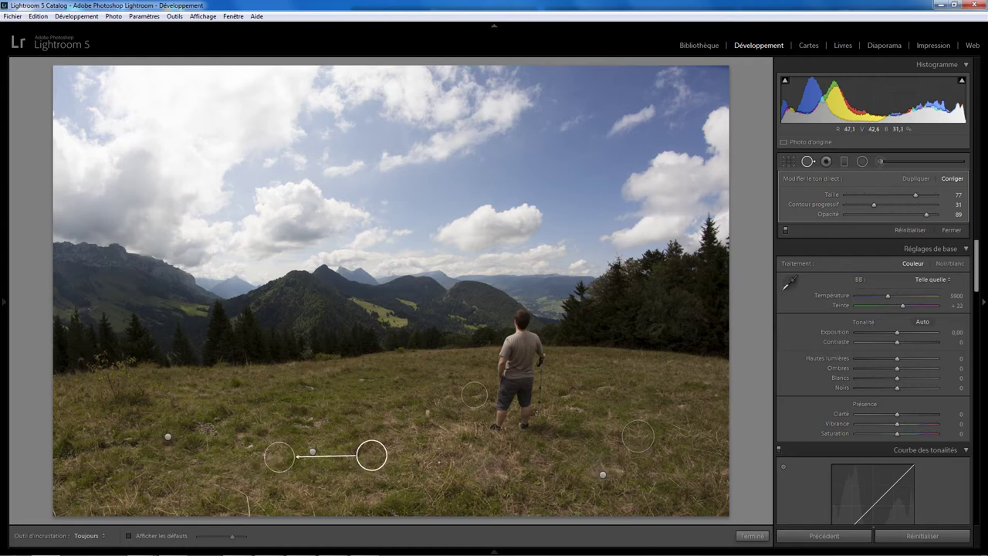
pyautogui.click(752, 536)
# Inspect the healed grass at 1:1 zoom, then return to the full view.
pyautogui.click(283, 455)
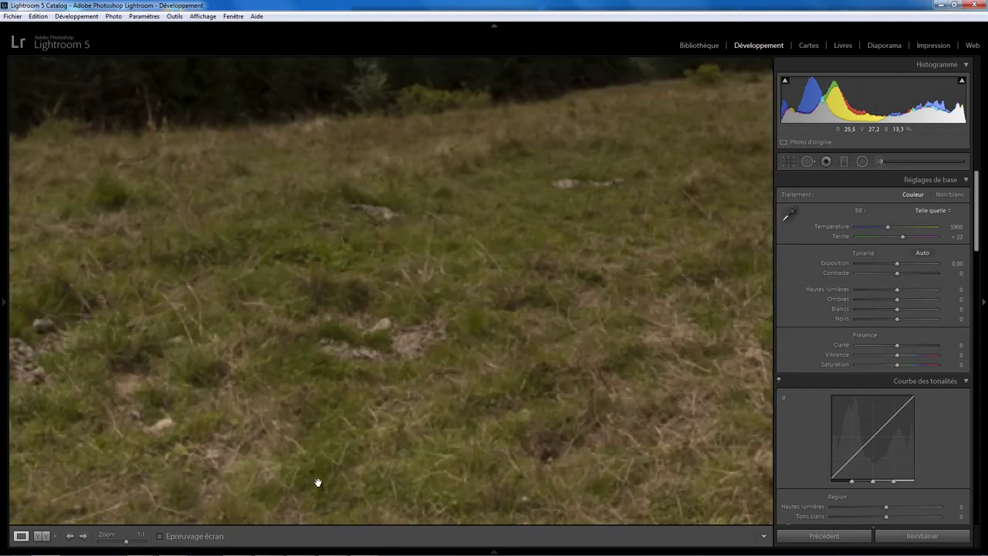
pyautogui.moveTo(335, 476); pyautogui.dragTo(372, 360)
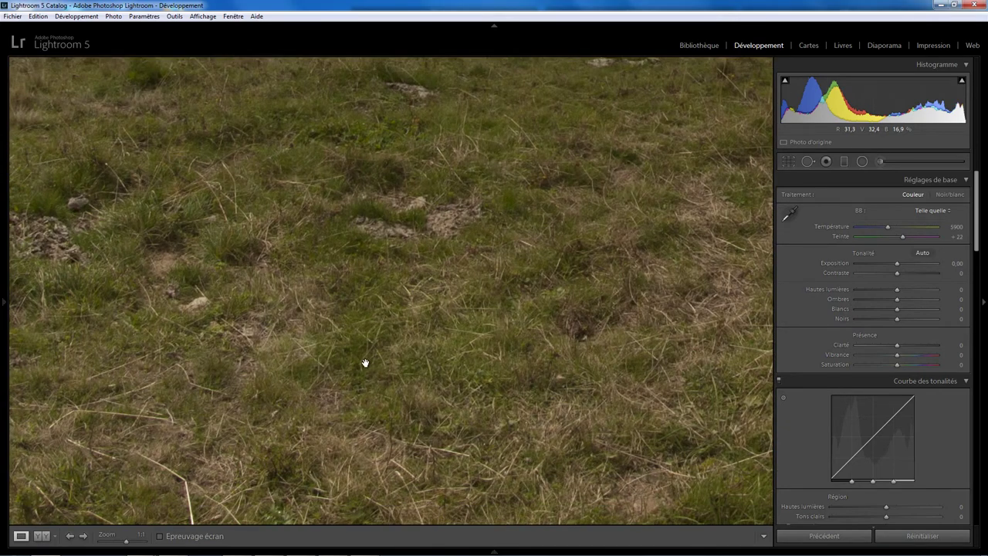
pyautogui.click(311, 355)
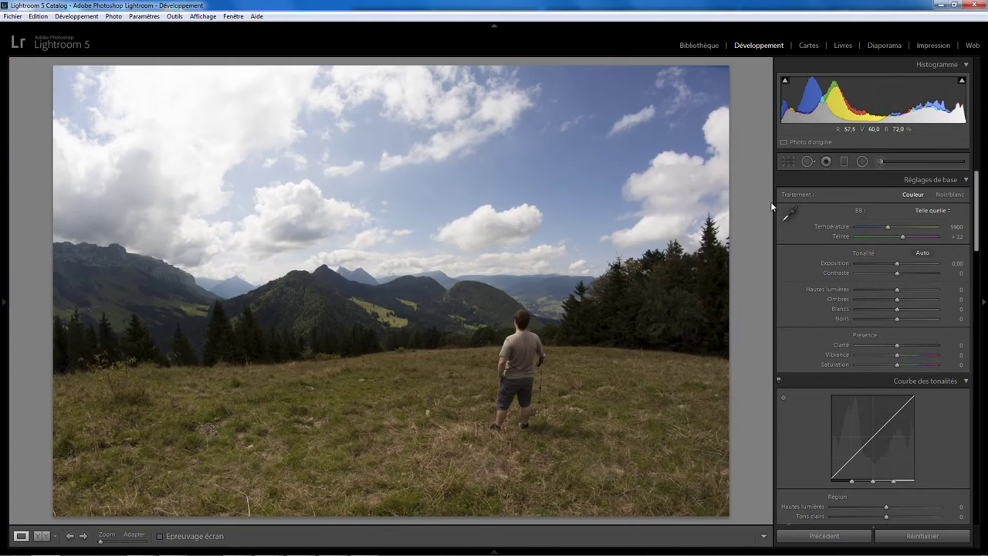
# Drag a graduated filter down over the sky with Highlights at −100.
pyautogui.click(845, 161)
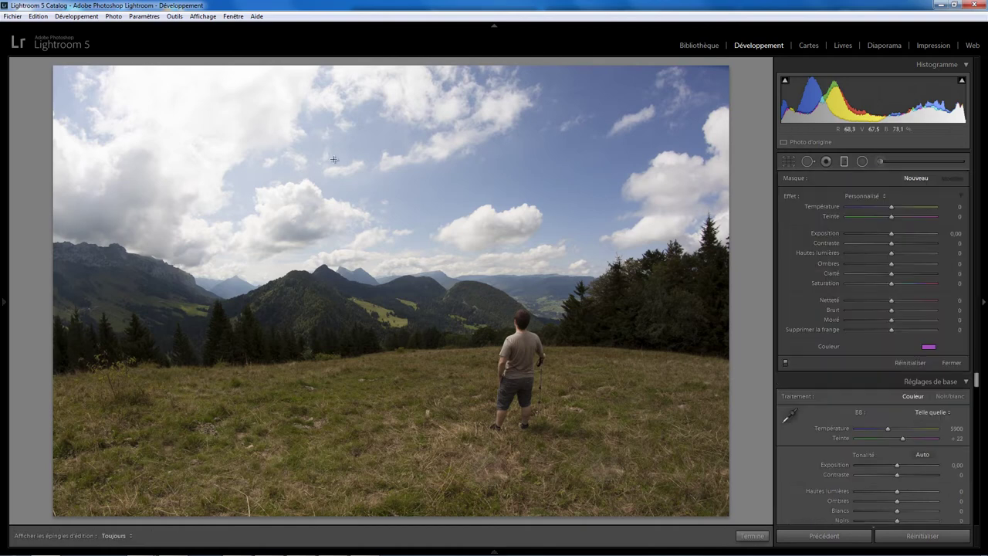
pyautogui.moveTo(254, 155); pyautogui.dragTo(262, 207)
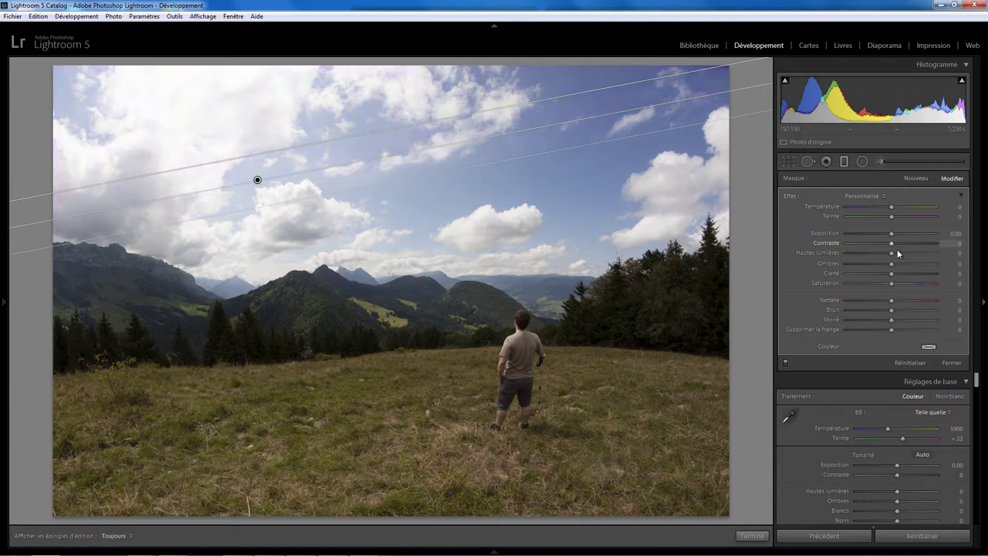
pyautogui.moveTo(876, 254)
pyautogui.mouseDown()
pyautogui.moveTo(838, 260)
pyautogui.moveTo(901, 254)
pyautogui.moveTo(826, 256)
pyautogui.moveTo(875, 256)
pyautogui.moveTo(834, 263)
pyautogui.mouseUp()
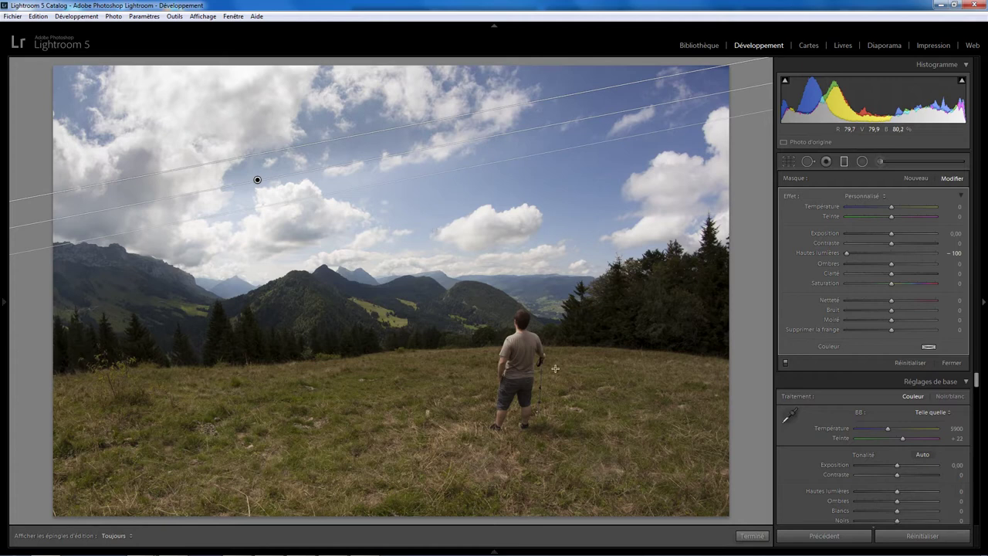
pyautogui.click(752, 535)
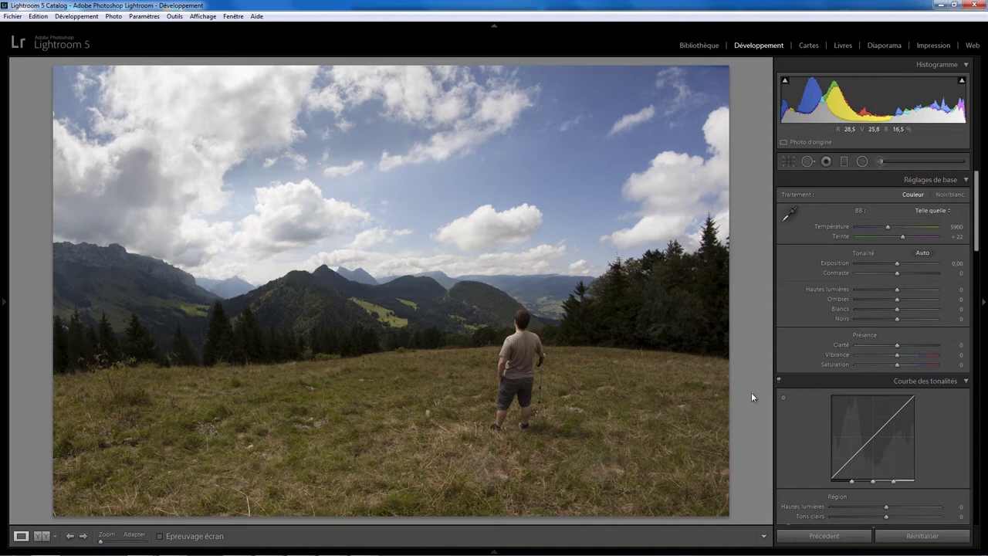
# Try overall clarity at +100, reset it to 0, and switch to the Adjustment Brush.
pyautogui.moveTo(896, 345); pyautogui.dragTo(967, 345)
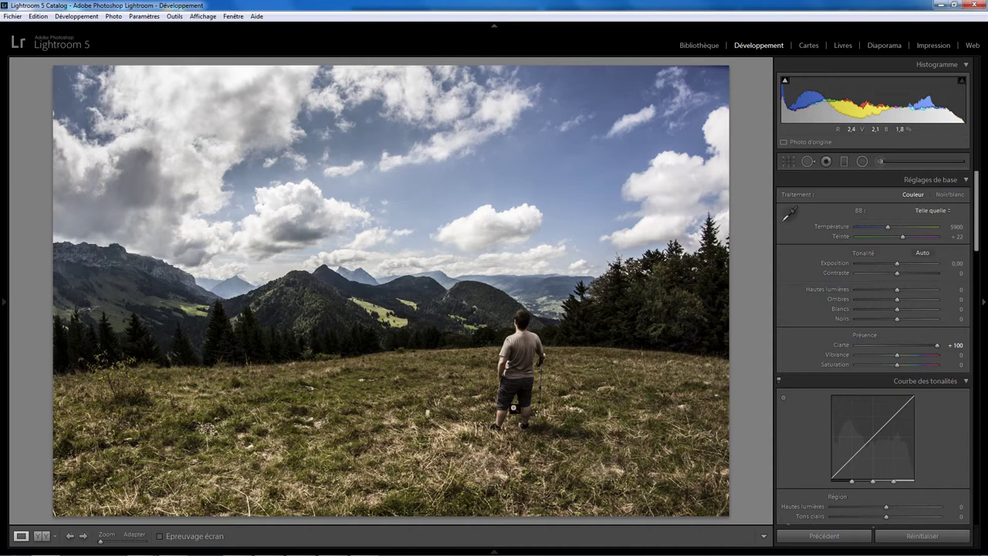
pyautogui.doubleClick(934, 342)
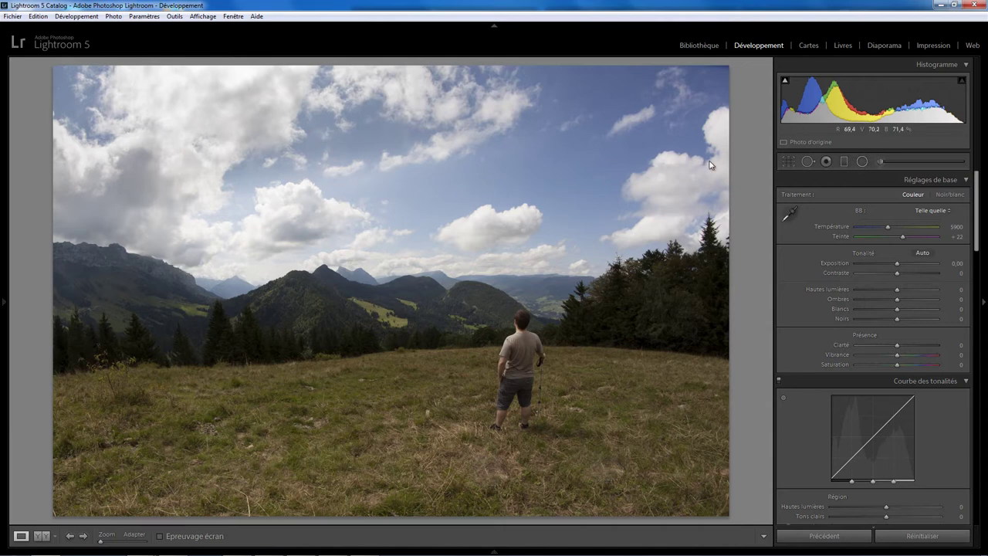
pyautogui.click(880, 162)
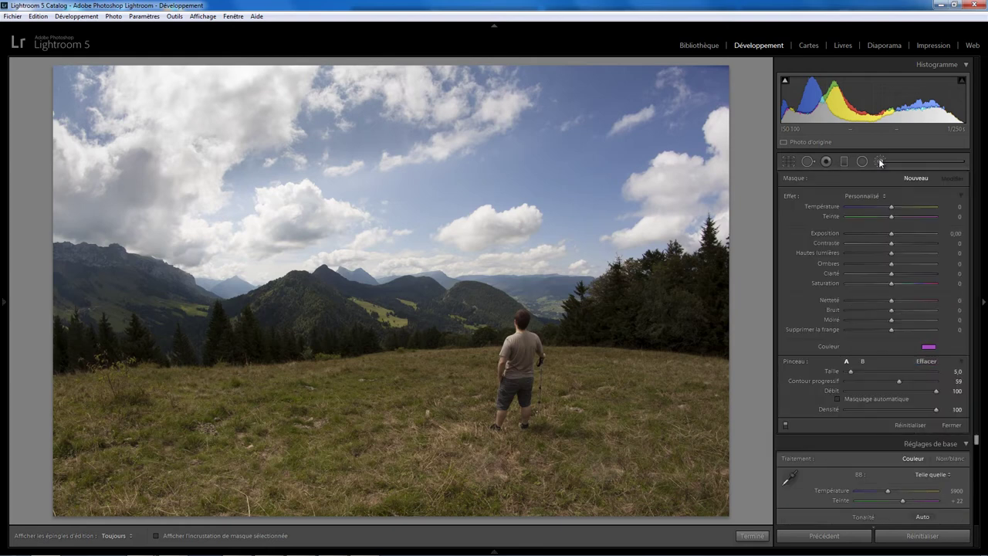
# Brush clarity over the sky's clouds with a larger brush, check the mask, and lower it to about +62.
pyautogui.doubleClick(789, 197)
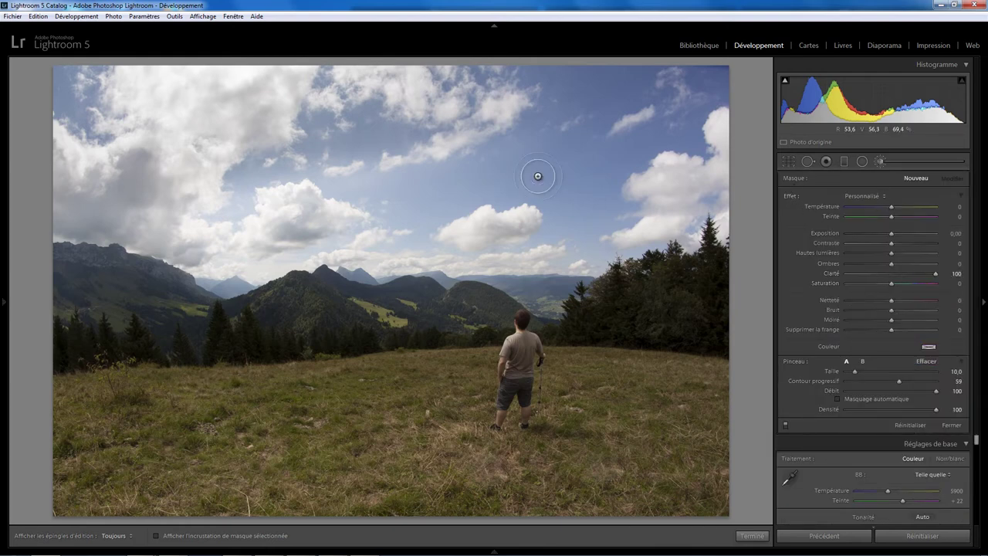
pyautogui.scroll(5, 546, 155)
pyautogui.press('h')
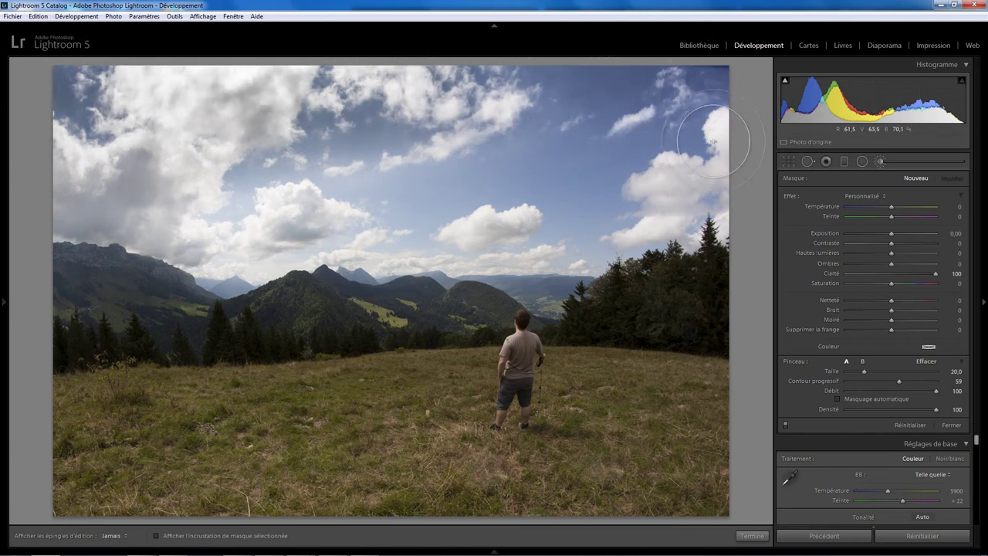
pyautogui.moveTo(614, 212)
pyautogui.mouseDown()
pyautogui.moveTo(296, 214)
pyautogui.moveTo(70, 177)
pyautogui.moveTo(424, 157)
pyautogui.mouseUp()
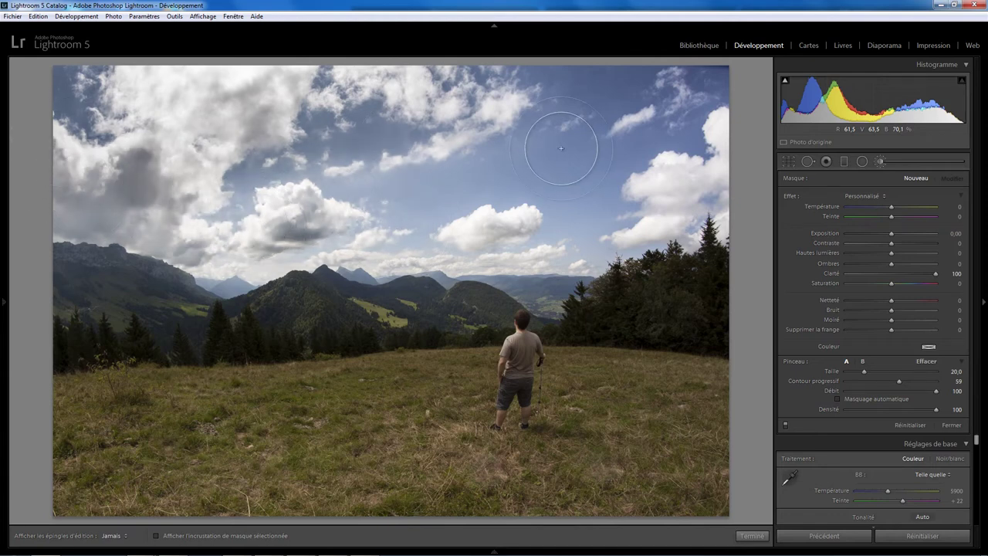
pyautogui.press('o')
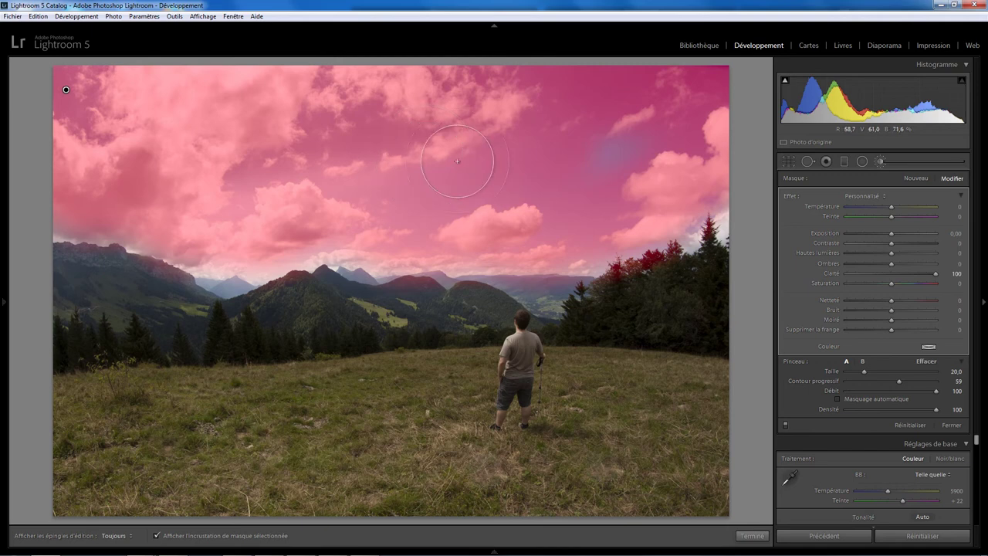
pyautogui.press('h')
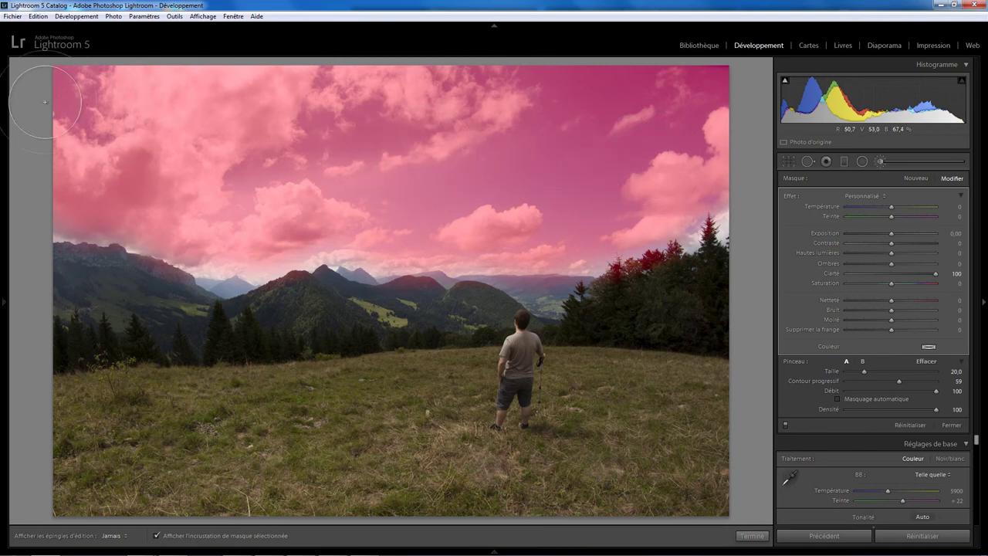
pyautogui.press('h')
pyautogui.press('o')
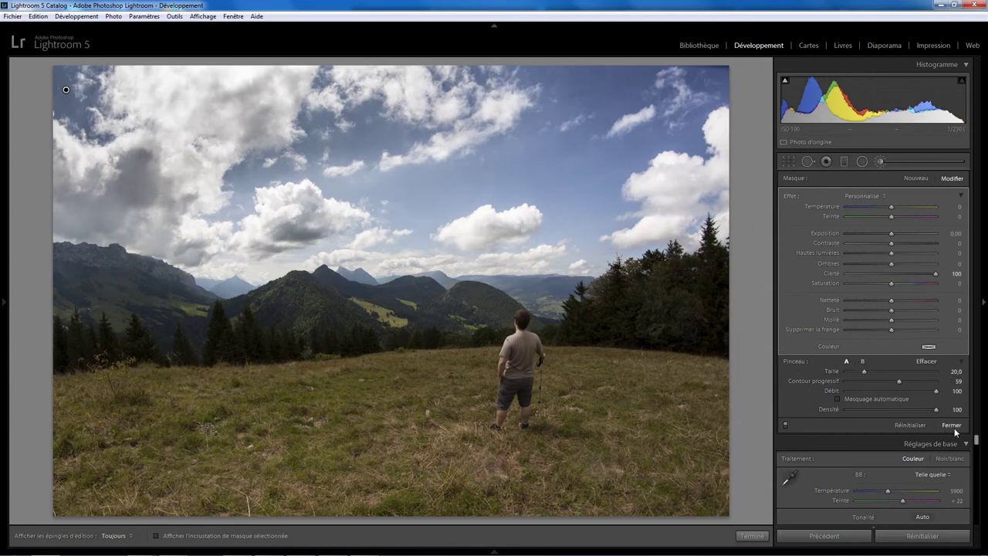
pyautogui.moveTo(924, 273); pyautogui.dragTo(914, 277)
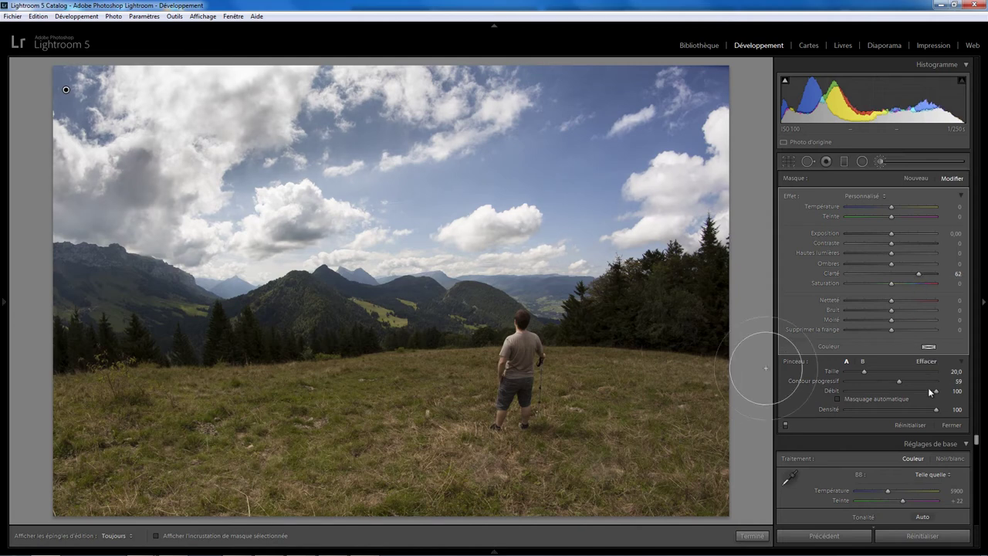
pyautogui.click(951, 425)
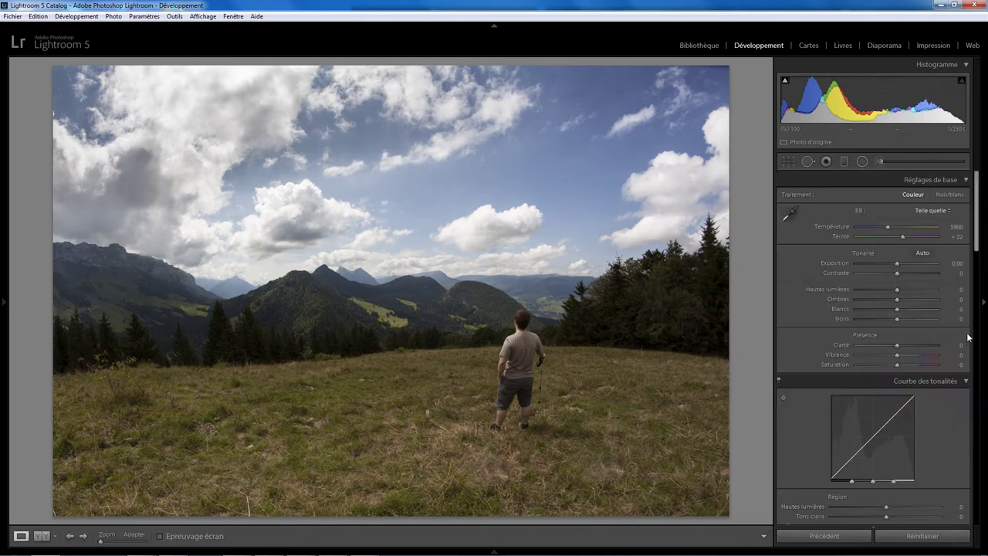
# Raise HSL luminance for yellow to +63 and green to +50.
pyautogui.moveTo(977, 255)
pyautogui.mouseDown()
pyautogui.moveTo(977, 374)
pyautogui.moveTo(980, 362)
pyautogui.mouseUp()
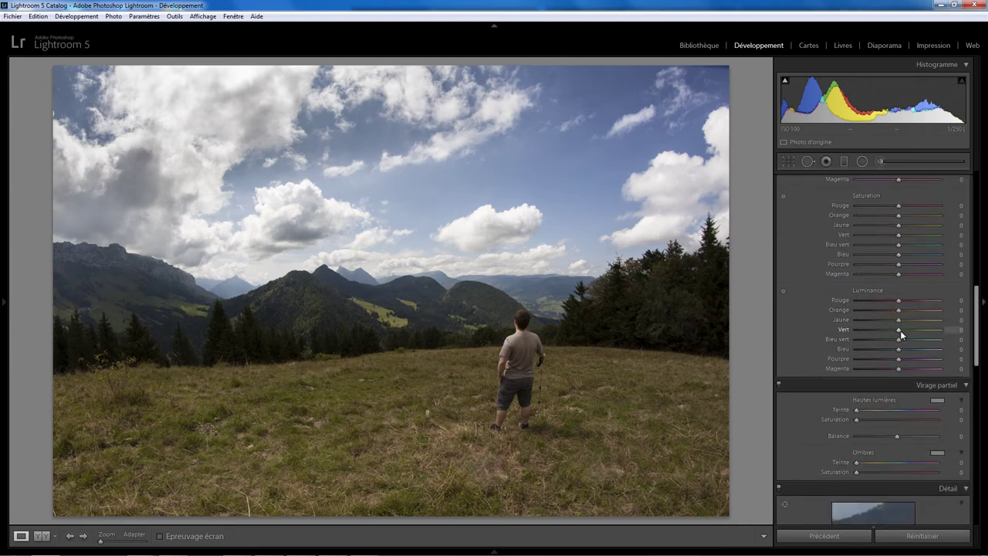
pyautogui.moveTo(898, 319); pyautogui.dragTo(912, 319)
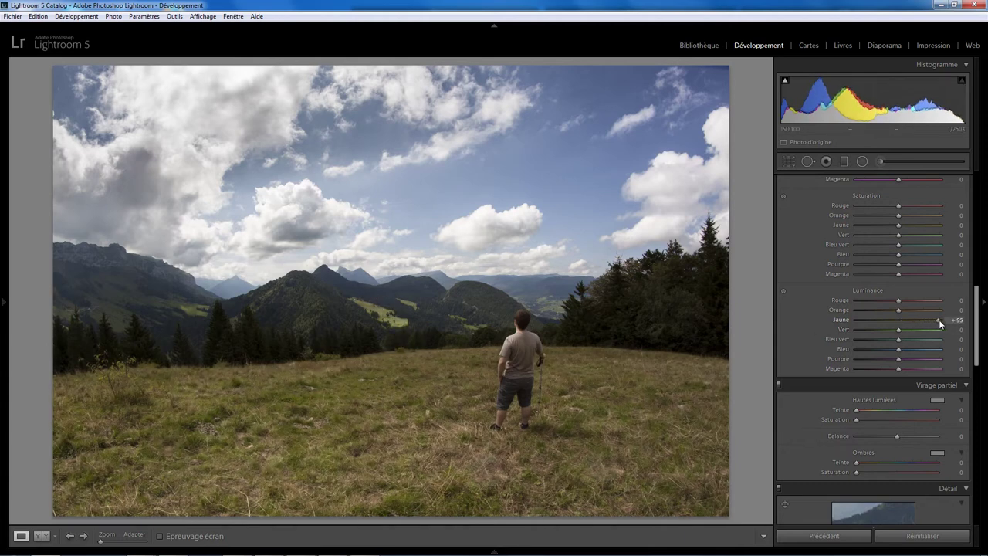
pyautogui.moveTo(923, 322)
pyautogui.mouseDown()
pyautogui.moveTo(891, 320)
pyautogui.moveTo(929, 320)
pyautogui.moveTo(908, 320)
pyautogui.moveTo(923, 330)
pyautogui.moveTo(881, 332)
pyautogui.moveTo(938, 338)
pyautogui.moveTo(903, 334)
pyautogui.moveTo(916, 334)
pyautogui.mouseUp()
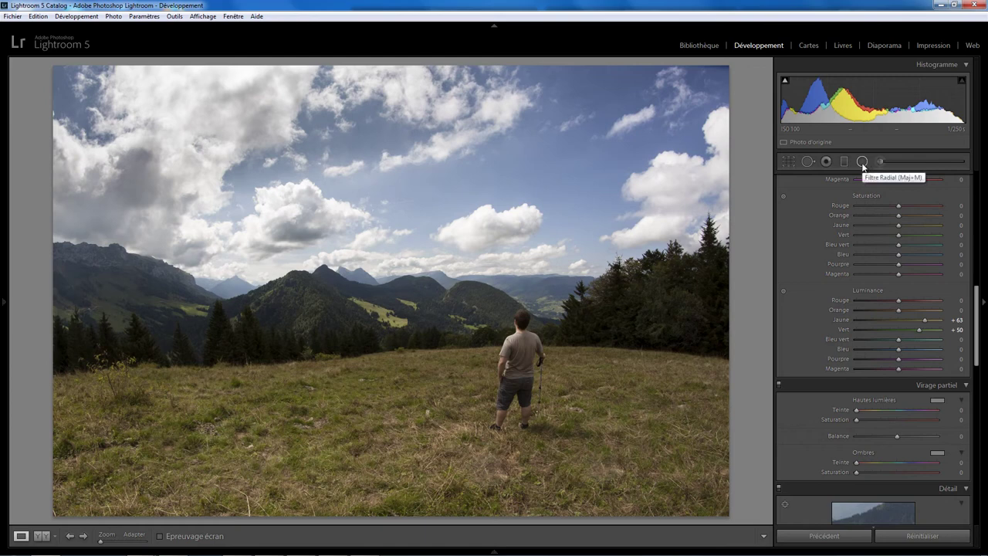
# Draw an inverted radial filter around the hiker and meadow with clarity 0 and shadows +43.
pyautogui.click(861, 162)
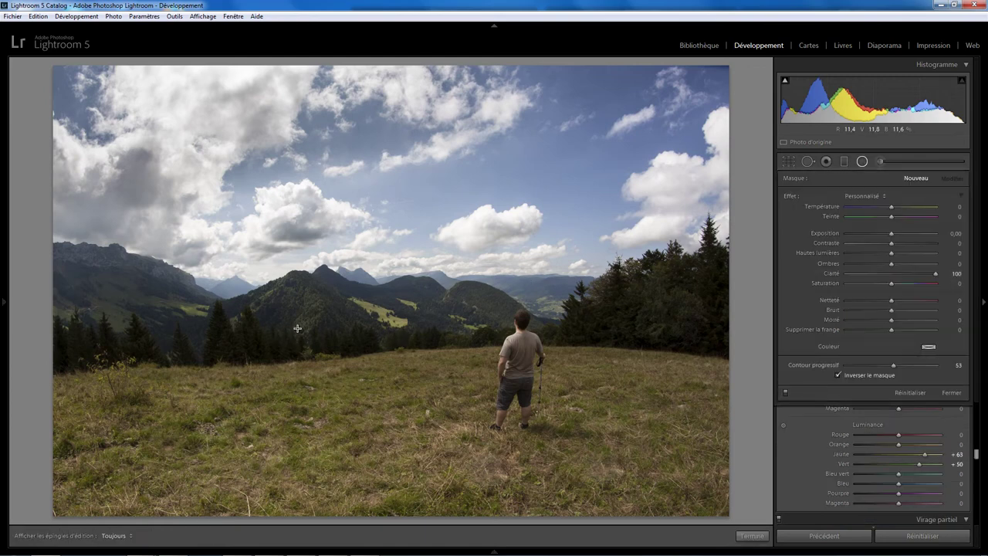
pyautogui.moveTo(297, 328); pyautogui.dragTo(675, 443)
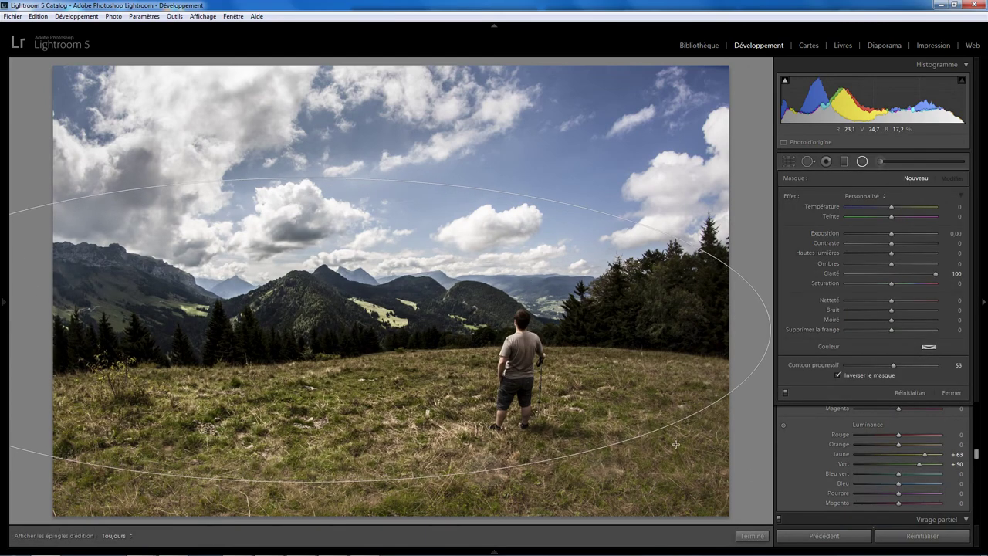
pyautogui.moveTo(307, 327); pyautogui.dragTo(406, 418)
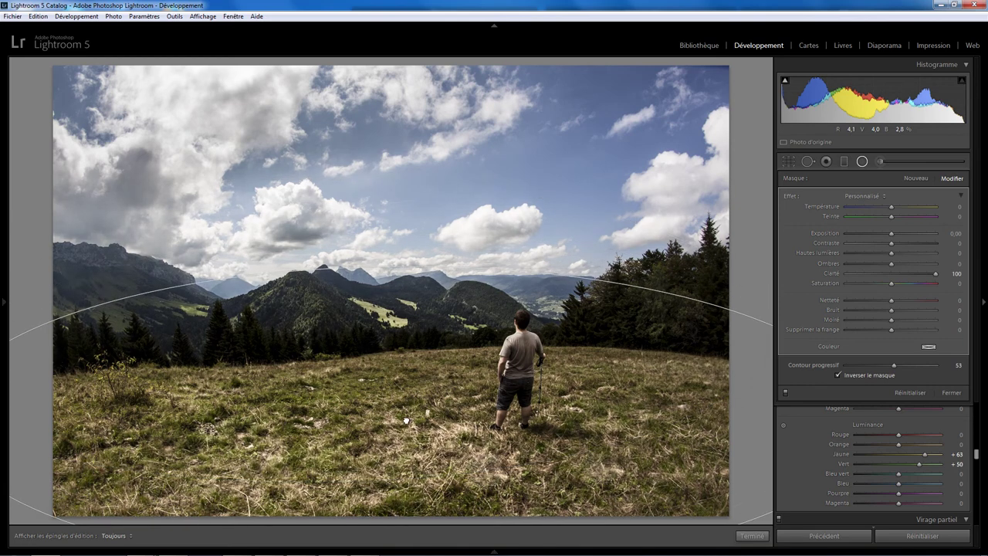
pyautogui.doubleClick(935, 274)
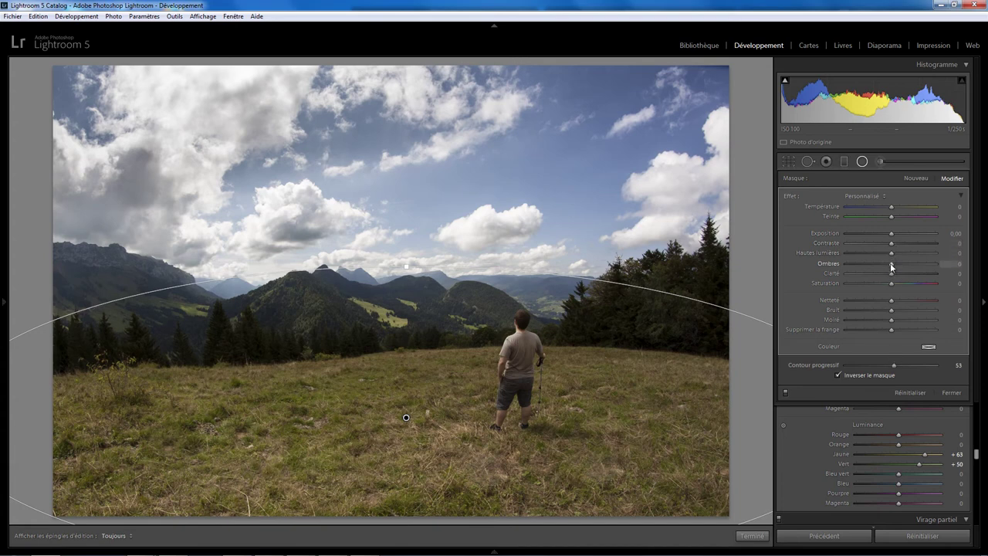
pyautogui.moveTo(891, 266); pyautogui.dragTo(909, 267)
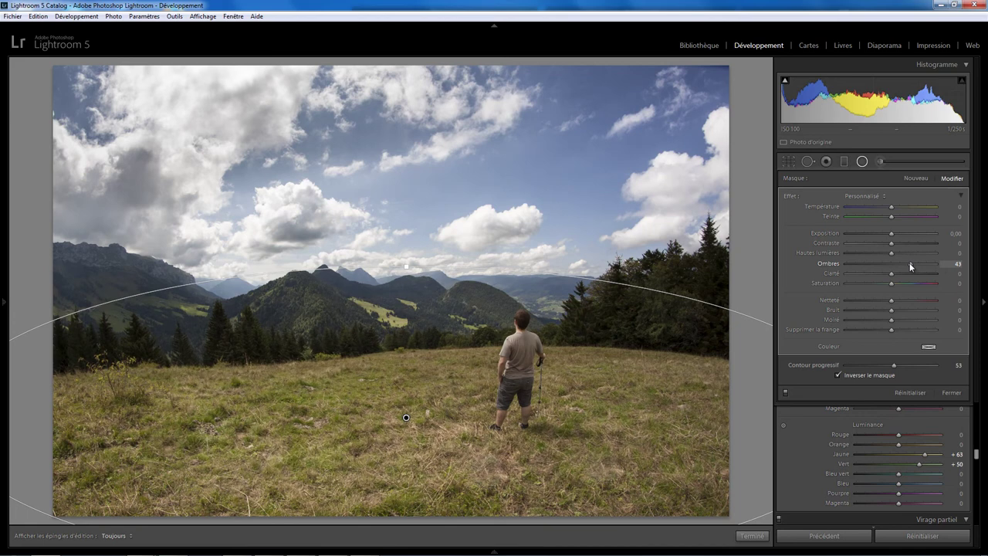
pyautogui.click(764, 536)
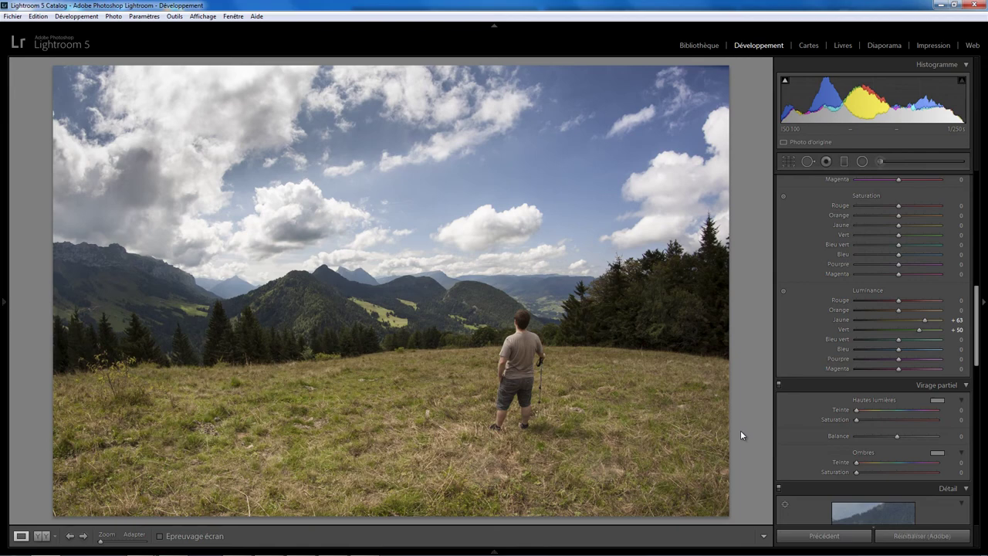
# Compare with the before view, then lower the radial filter's shadows from 43 to 25.
pyautogui.press('\\')
pyautogui.press('\\')
pyautogui.press('\\')
pyautogui.press('\\')
pyautogui.press('\\')
pyautogui.press('\\')
pyautogui.click(862, 162)
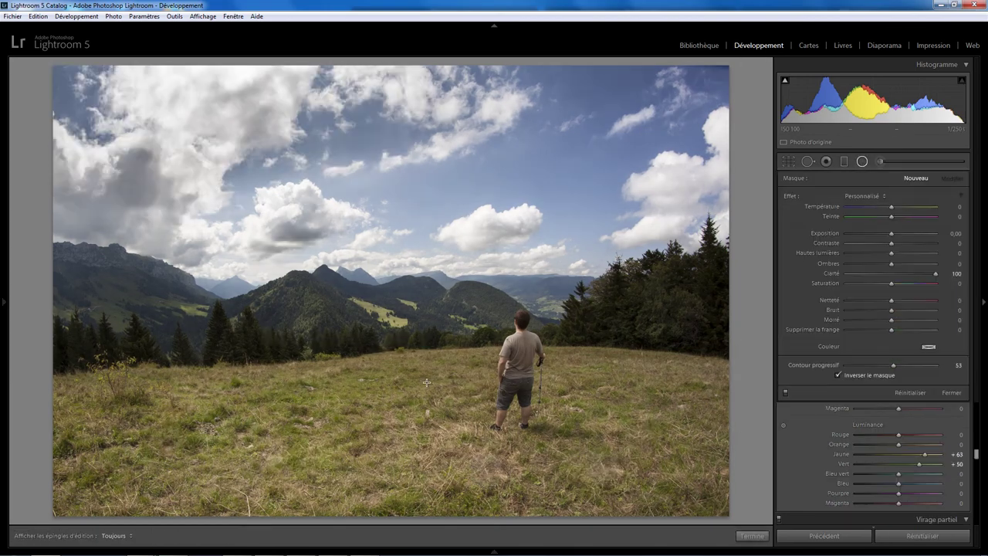
pyautogui.click(403, 419)
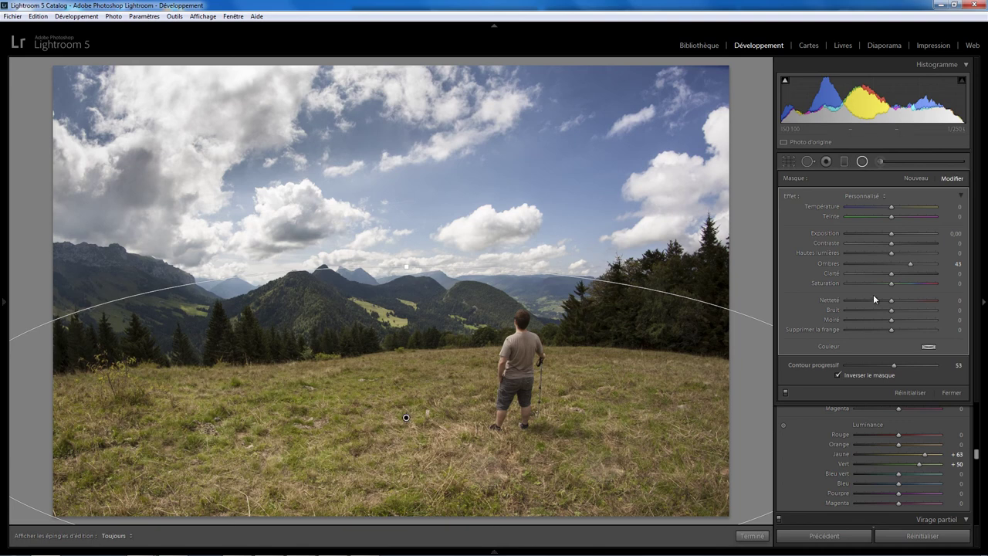
pyautogui.moveTo(910, 263); pyautogui.dragTo(902, 263)
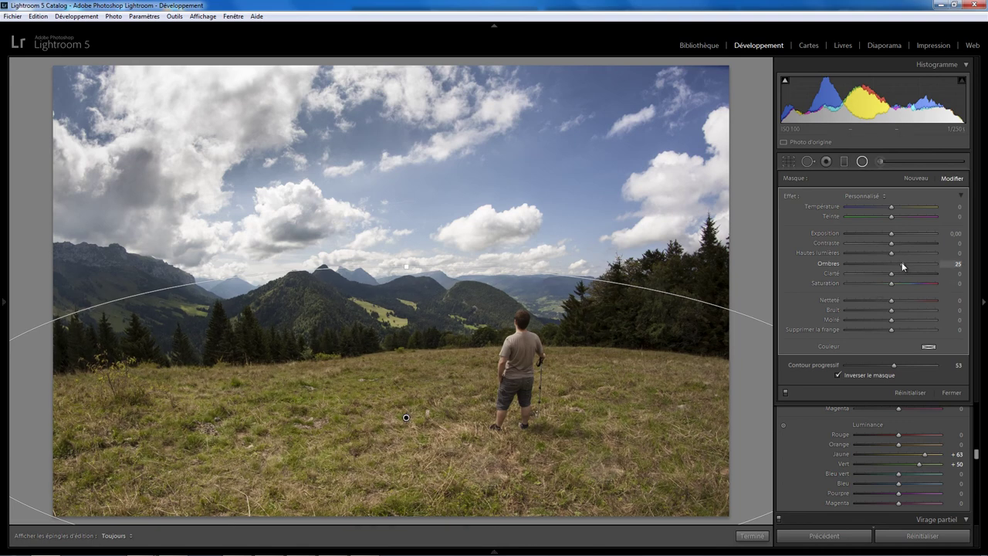
pyautogui.click(751, 535)
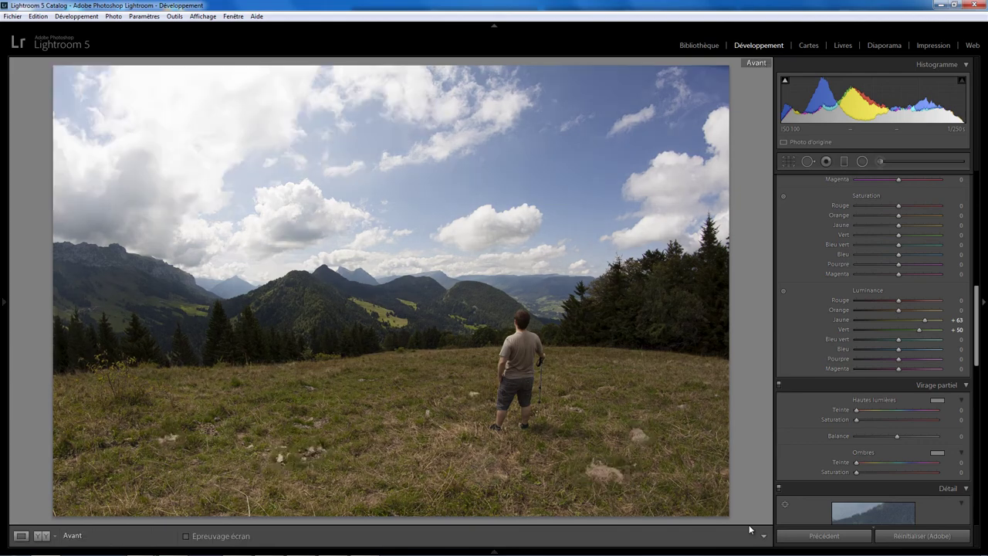
pyautogui.press('\\')
pyautogui.press('\\')
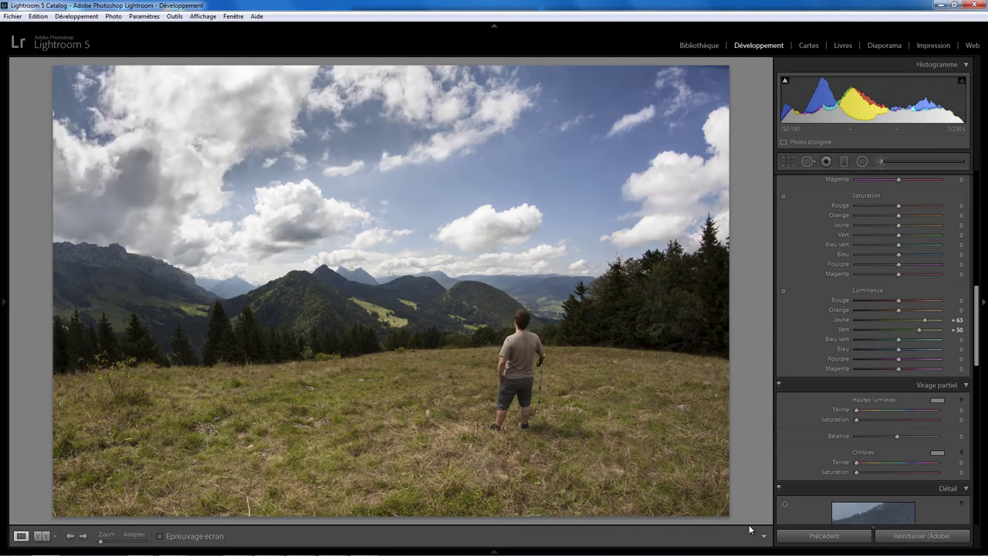
pyautogui.press('\\')
pyautogui.press('\\')
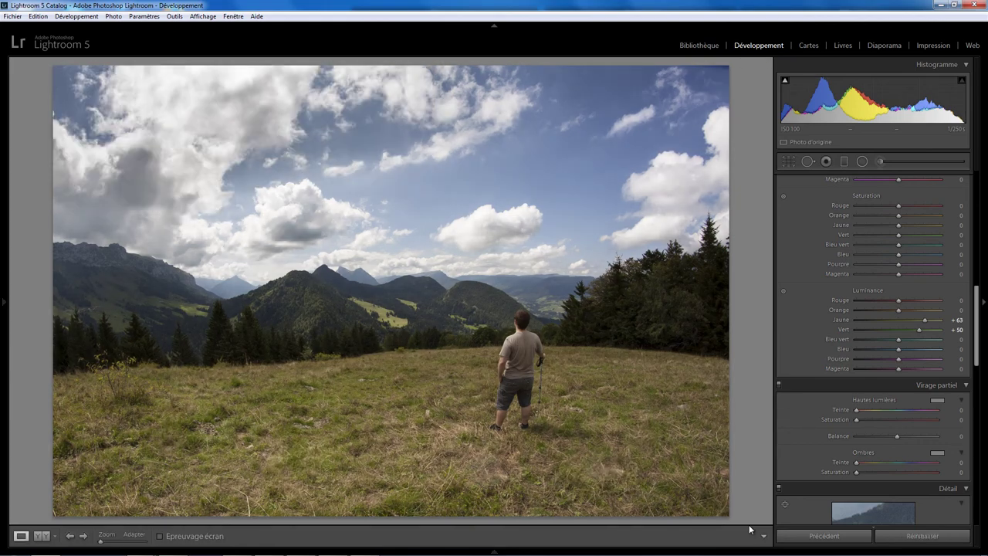